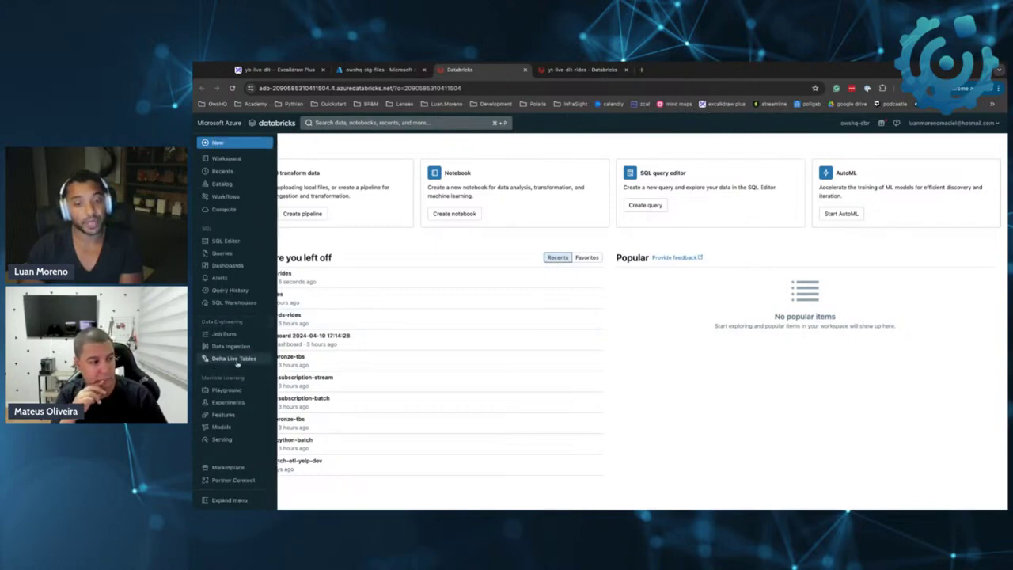
Look over the Jobs and Job runs lists, ending on the Delta Live Tables pipelines list
click(230, 359)
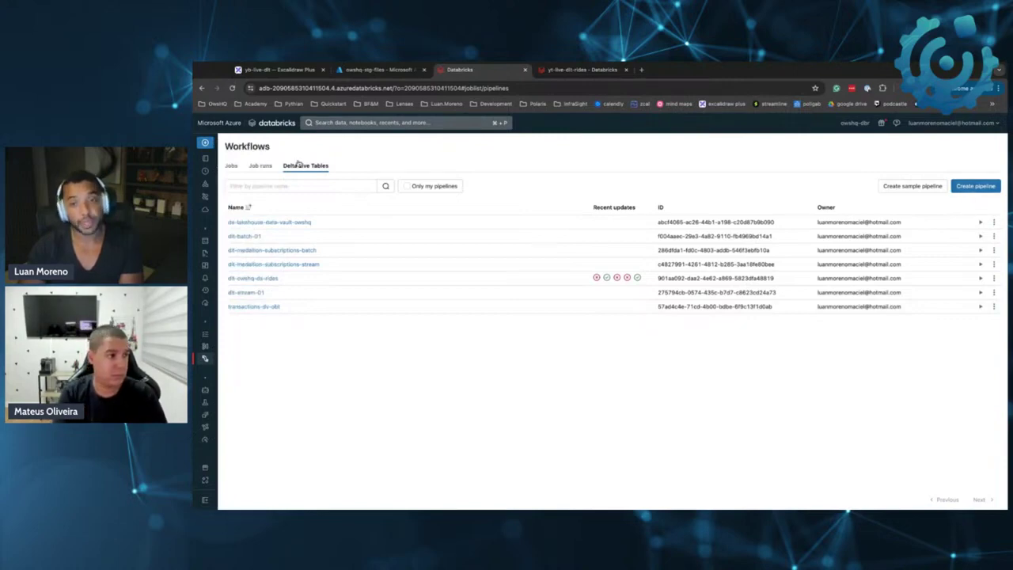
click(232, 165)
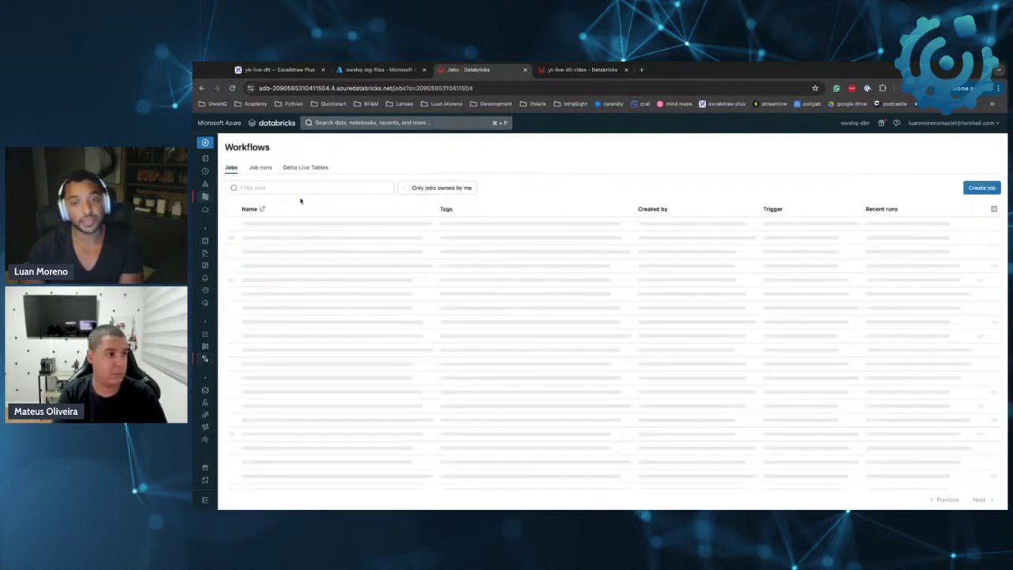
click(261, 167)
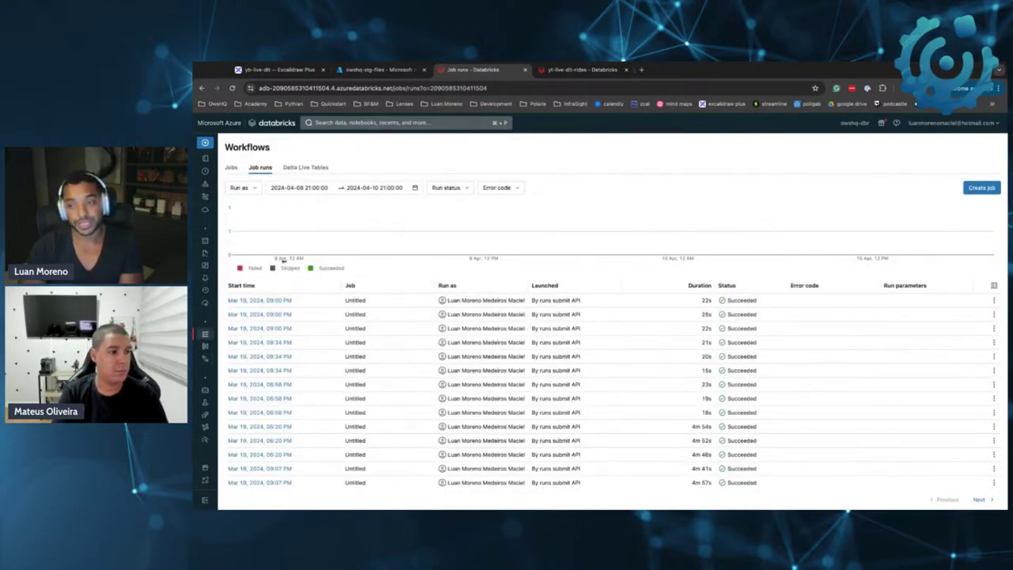
click(293, 167)
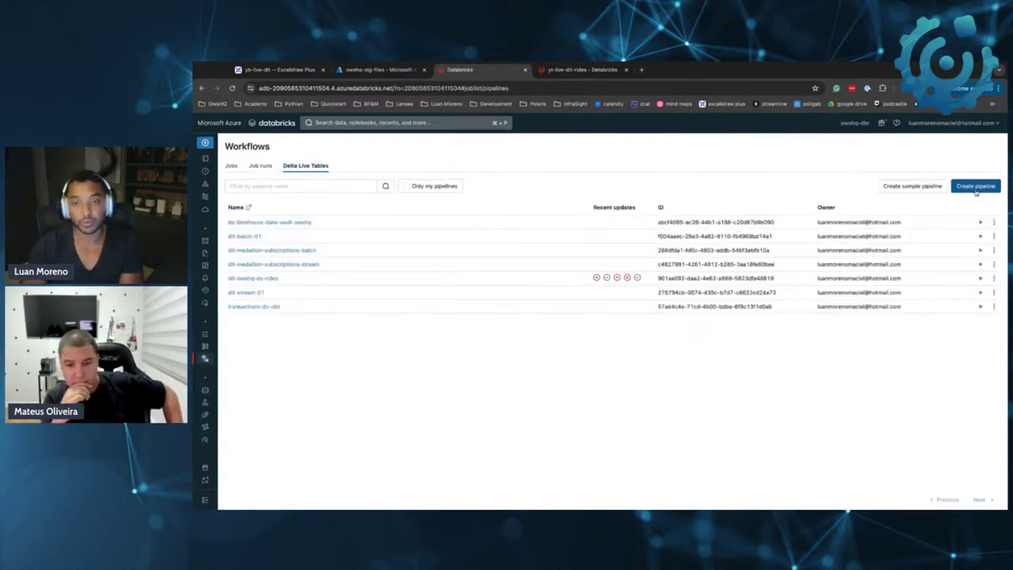
Start a new pipeline named yt-dlt-rides and view the product edition choices
click(976, 187)
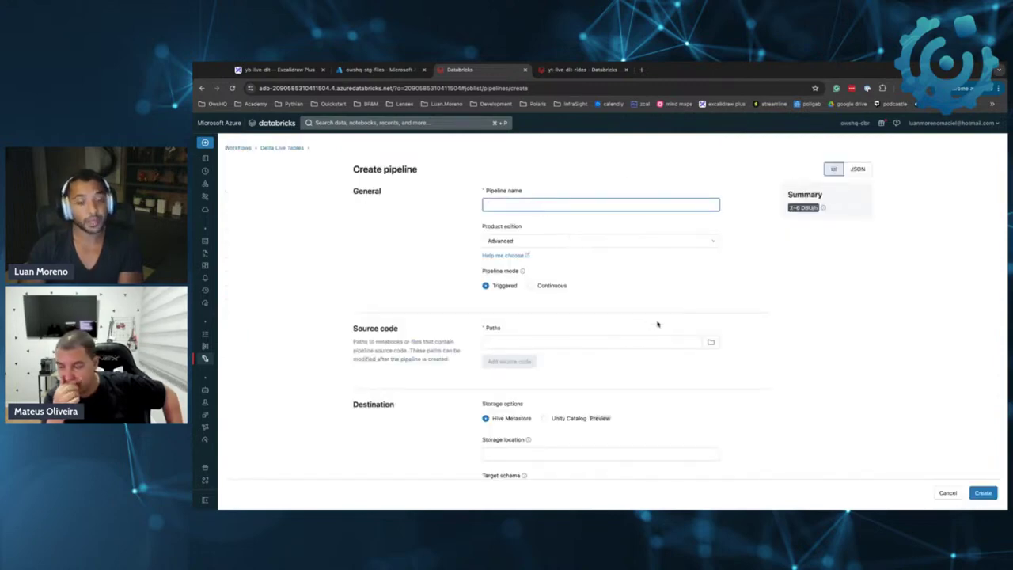
text(dlt-rides-)
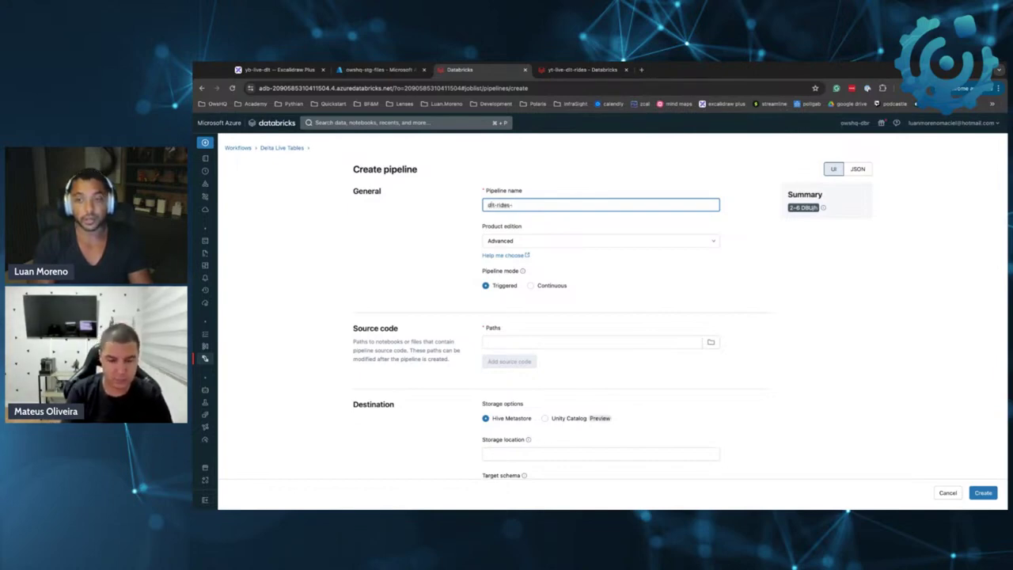
key(super+a)
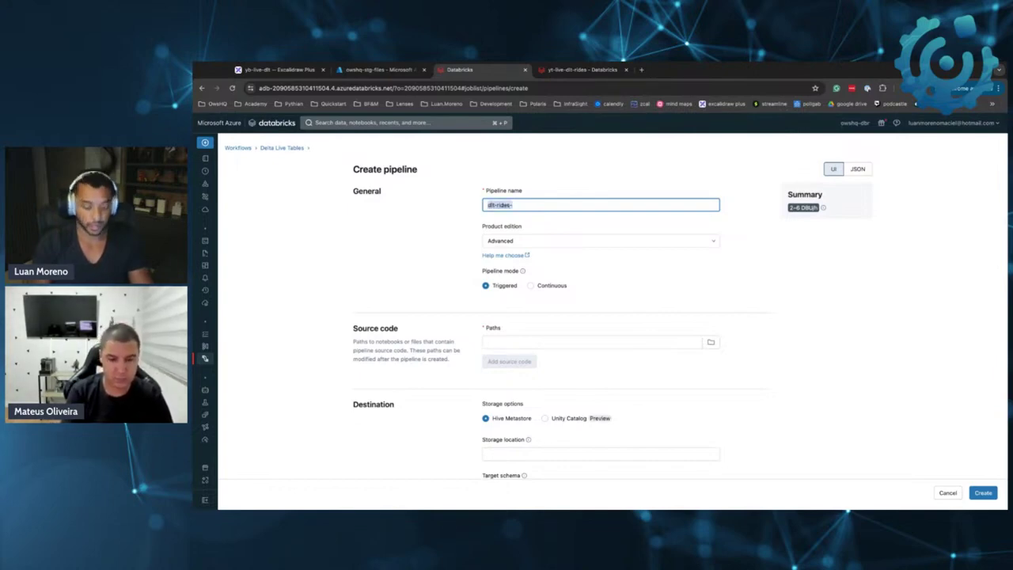
key(Left)
text(y)
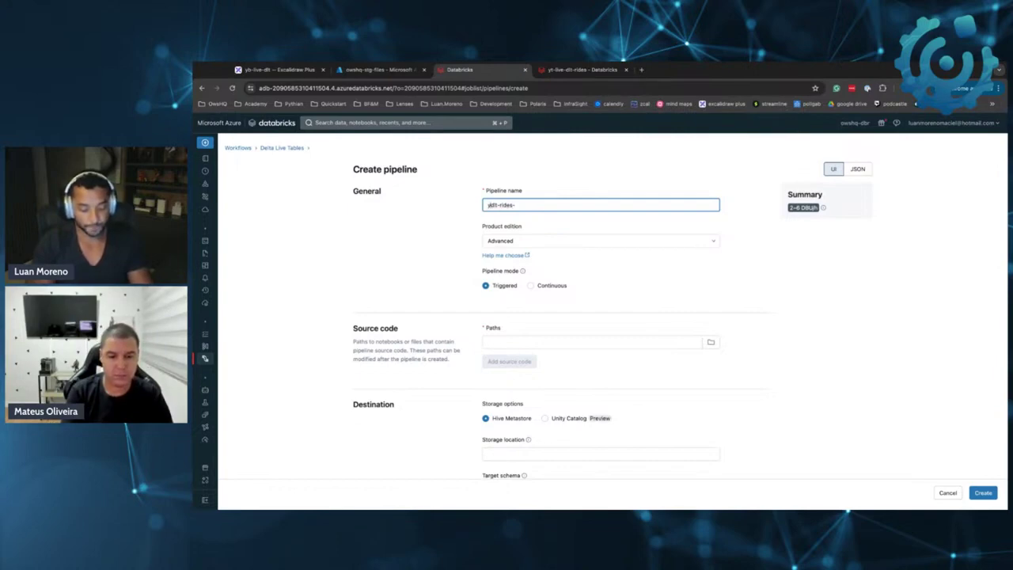
text(t-)
key(super+a)
key(Right)
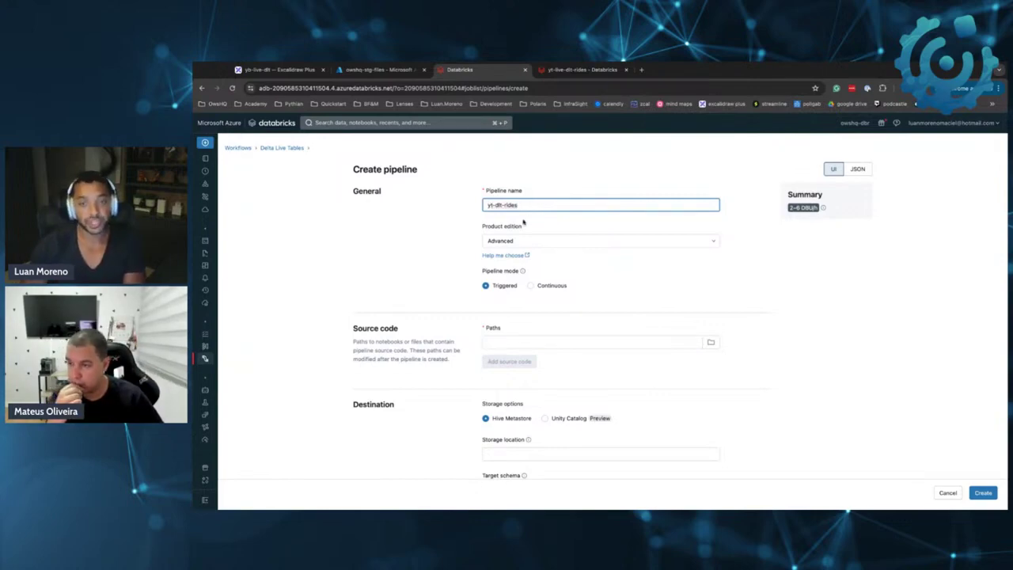
click(488, 240)
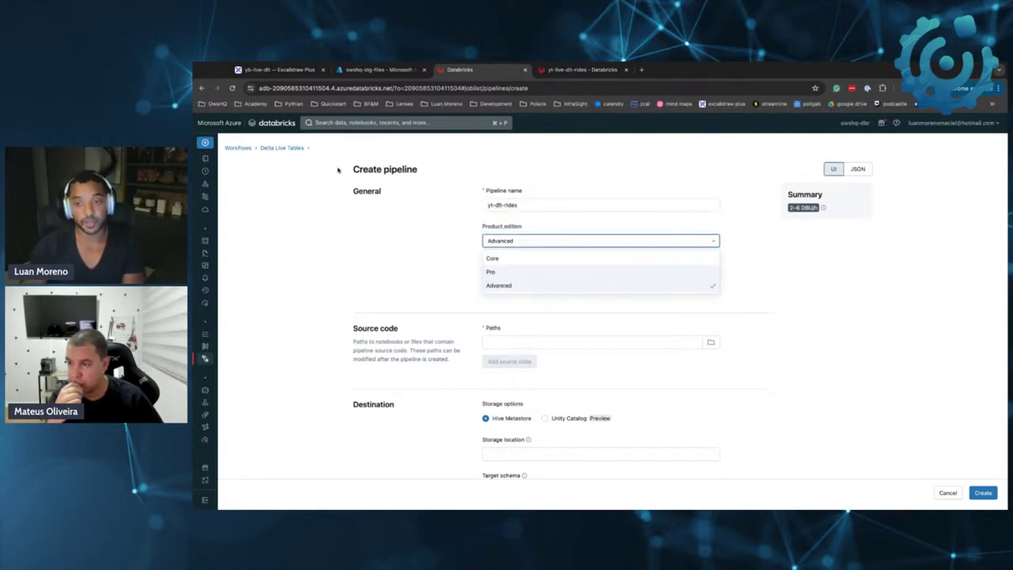
click(368, 230)
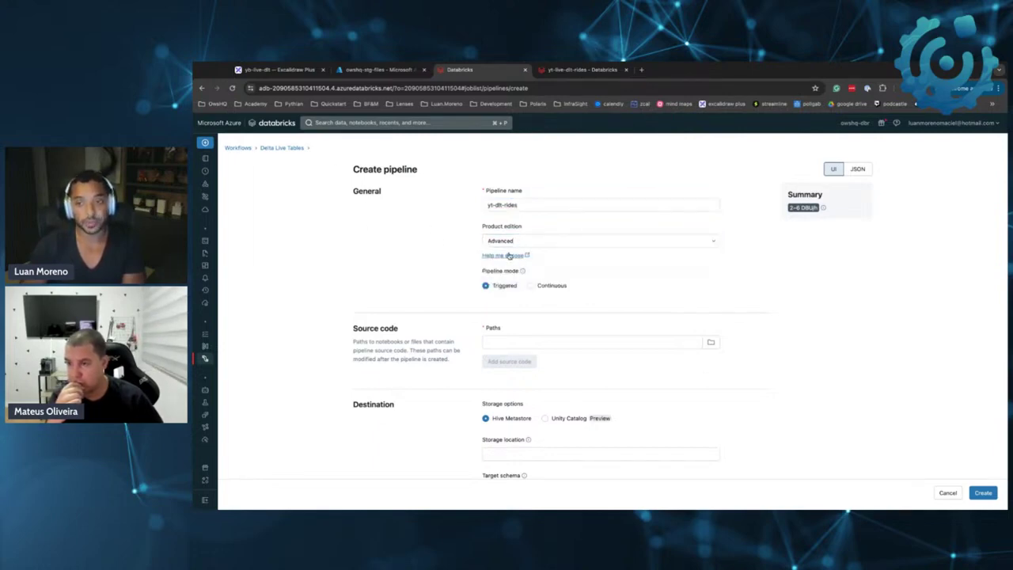
click(508, 255)
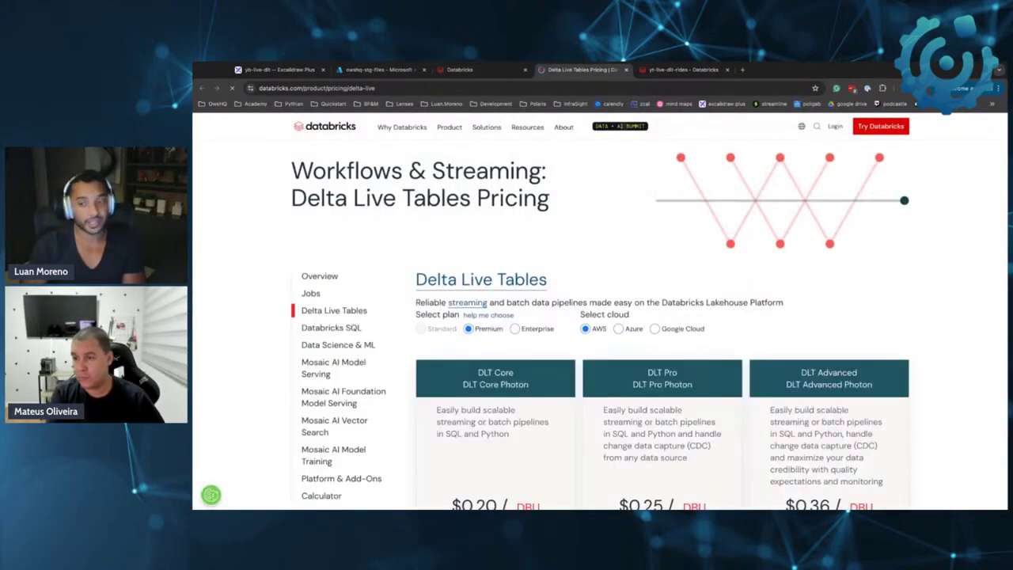
scroll(455, 227, down, 3)
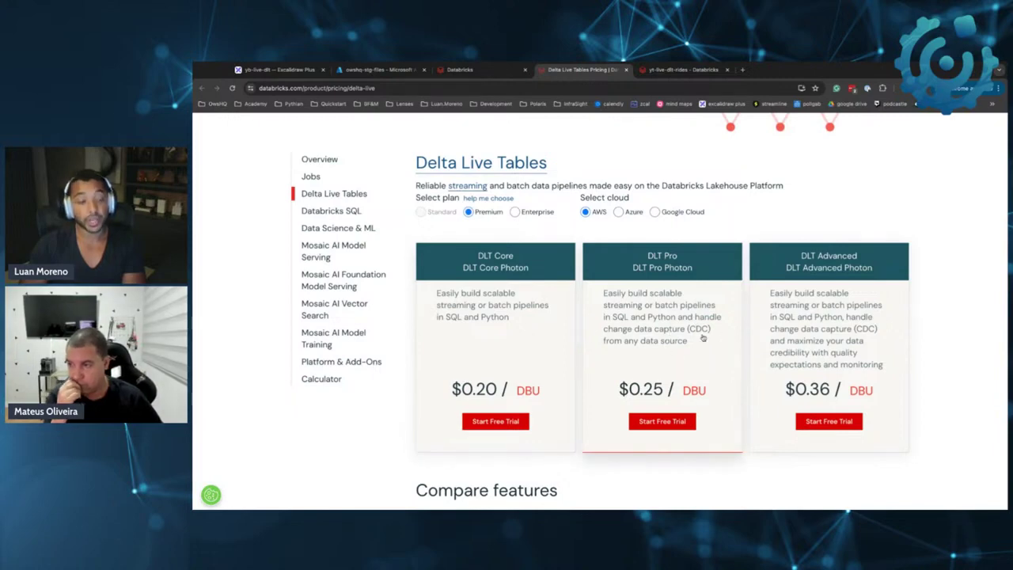
scroll(703, 338, down, 1)
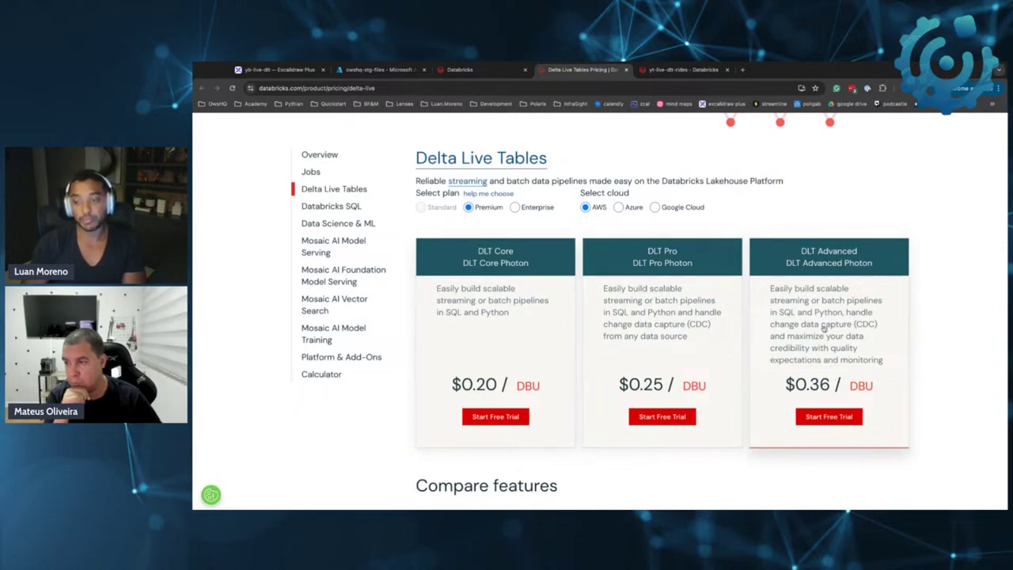
scroll(792, 301, down, 4)
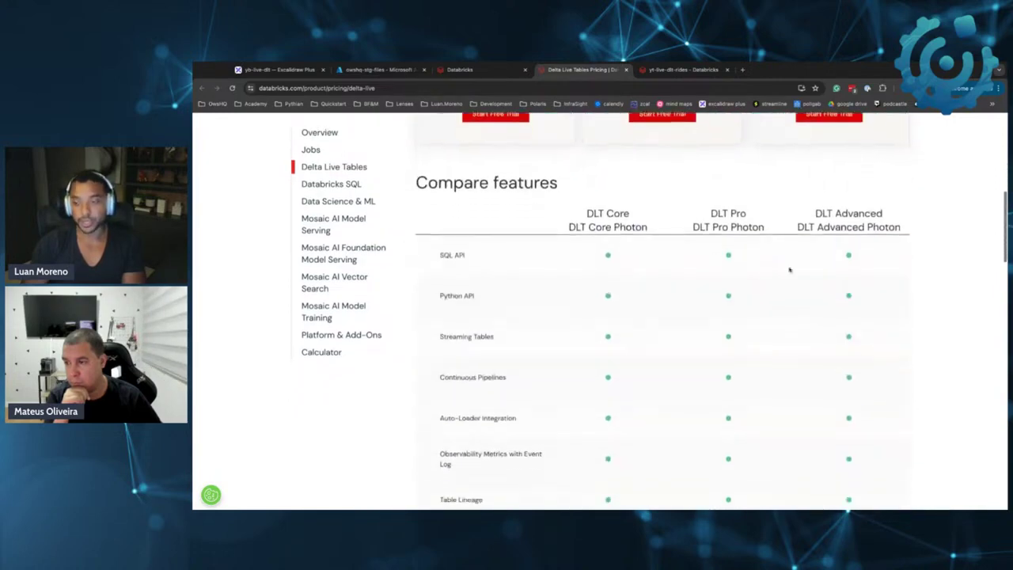
scroll(697, 321, down, 4)
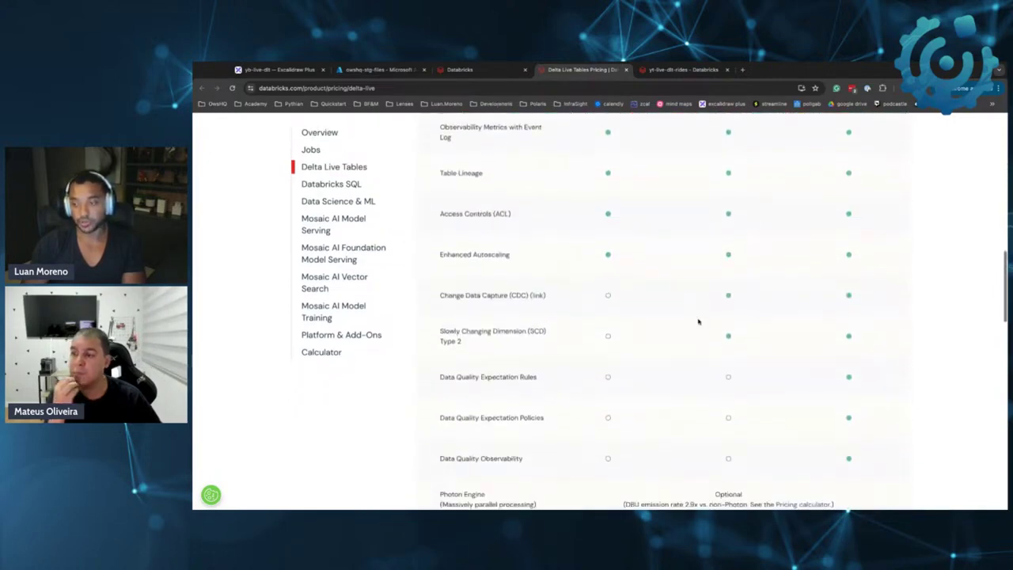
scroll(698, 321, down, 1)
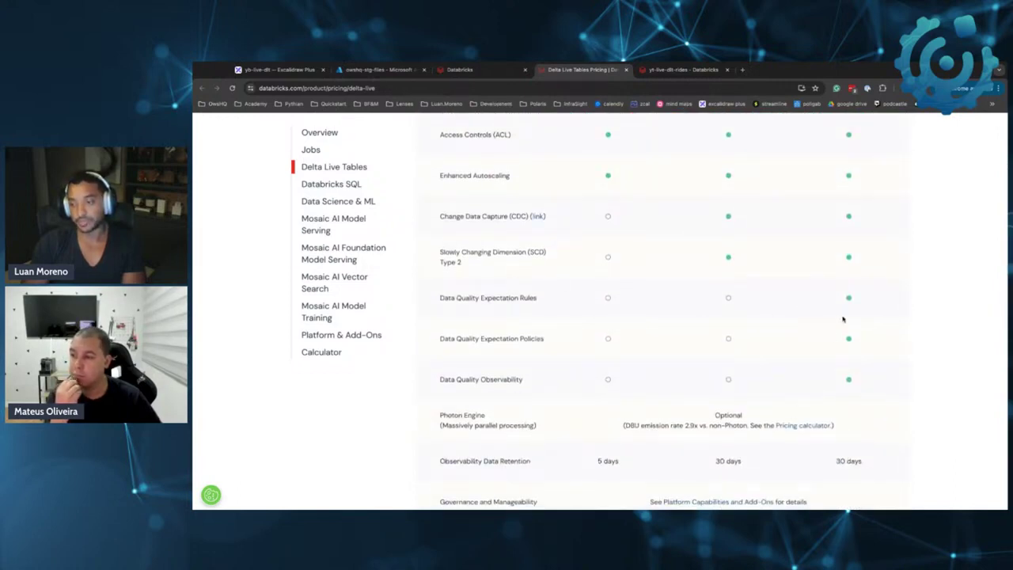
scroll(843, 319, down, 3)
scroll(622, 285, up, 6)
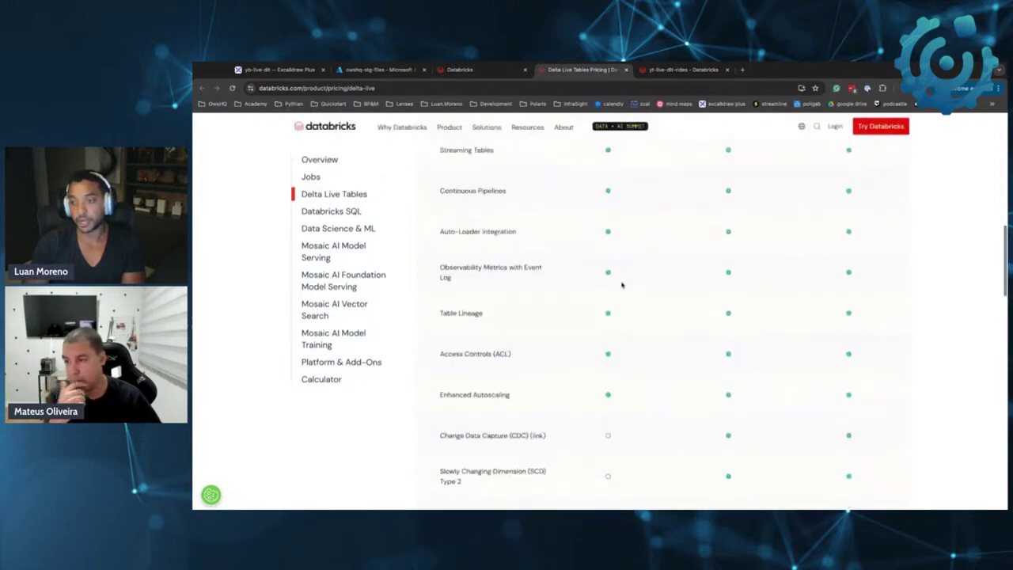
scroll(621, 285, up, 10)
click(626, 70)
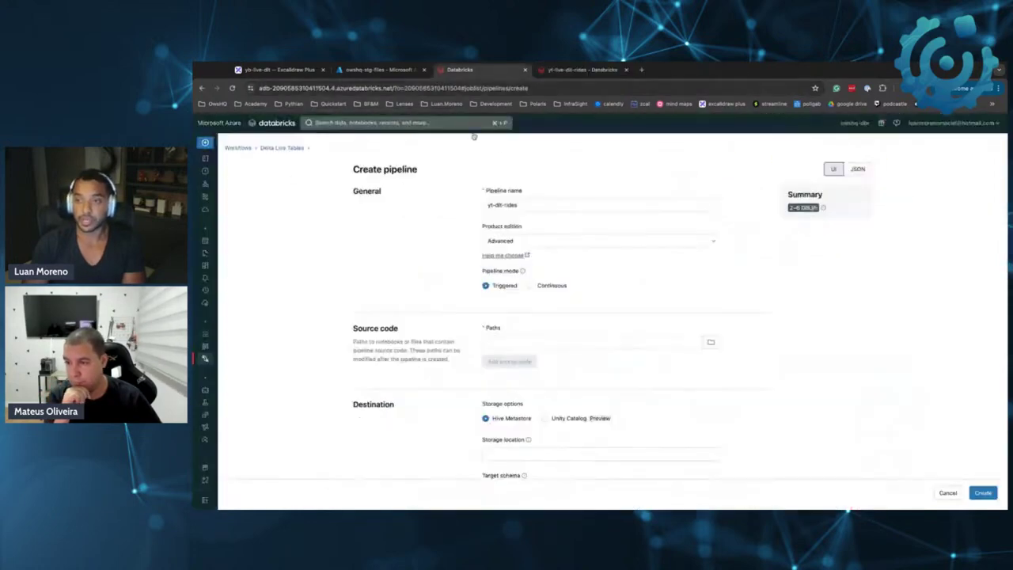
click(544, 243)
click(516, 283)
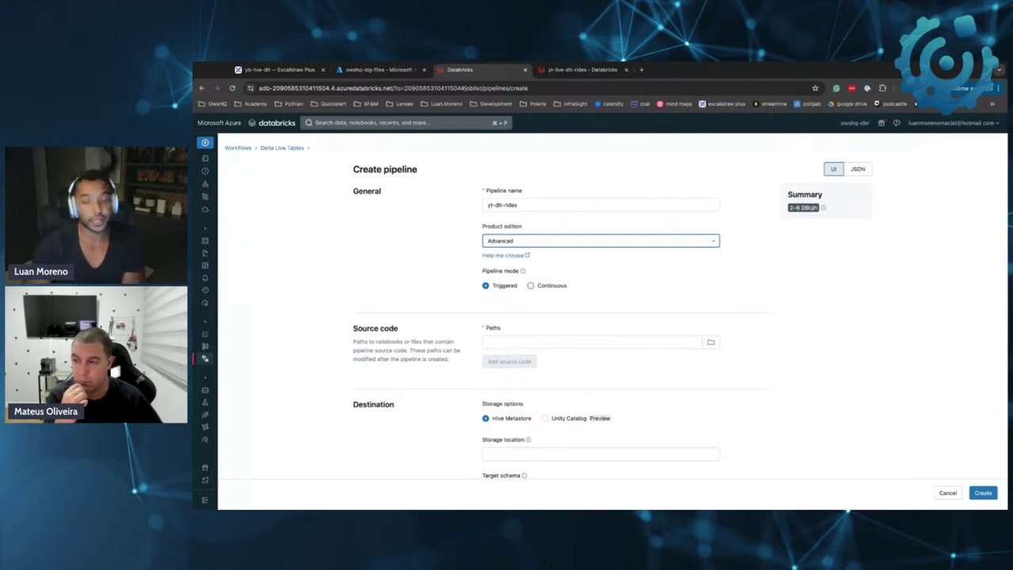
click(530, 285)
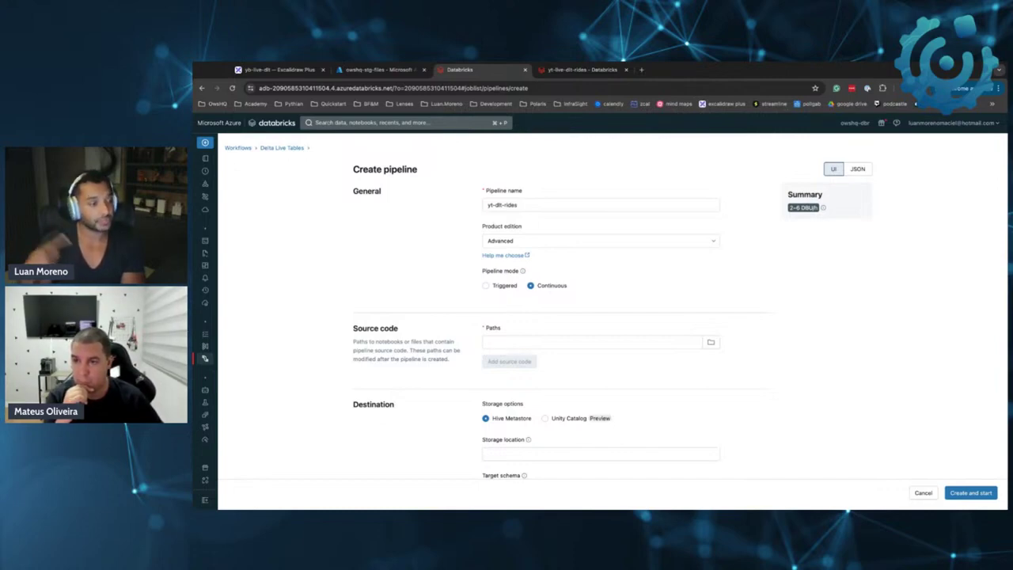
click(505, 286)
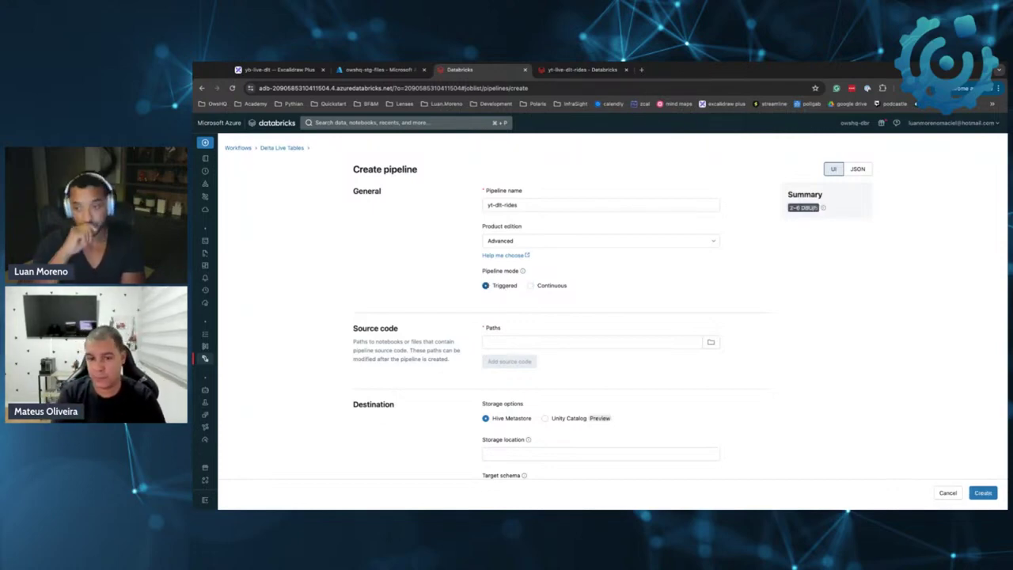
mouse_move(521, 273)
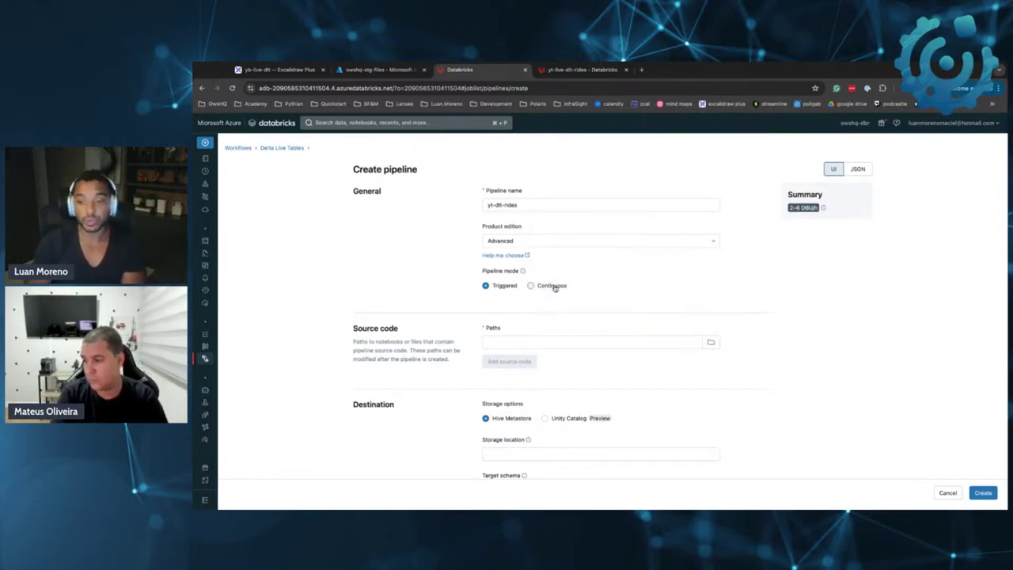
click(526, 346)
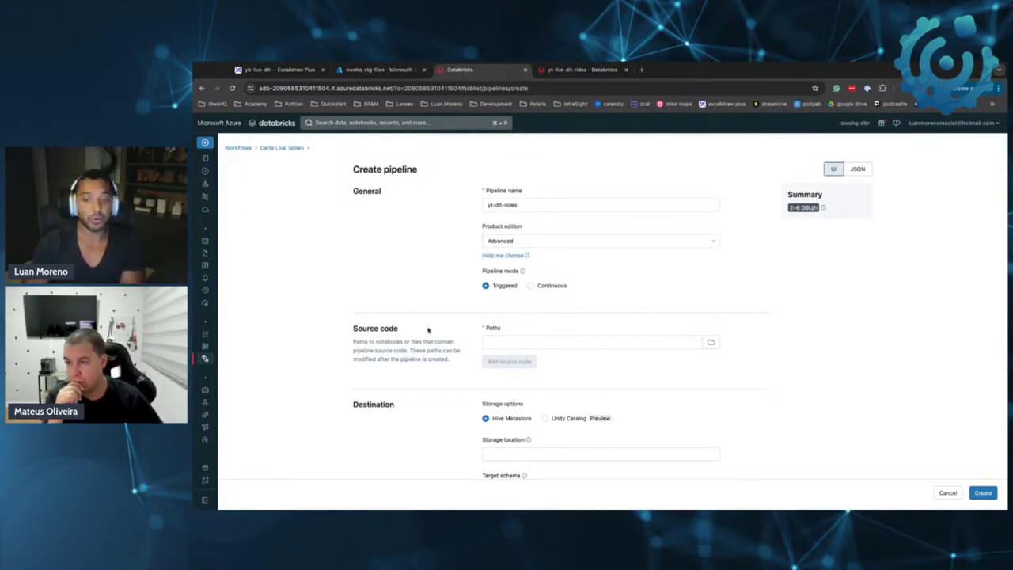
Set the source code path to the yt-live-dlt-rides notebook in the Workshop-DLT-DBSQL folder
click(710, 344)
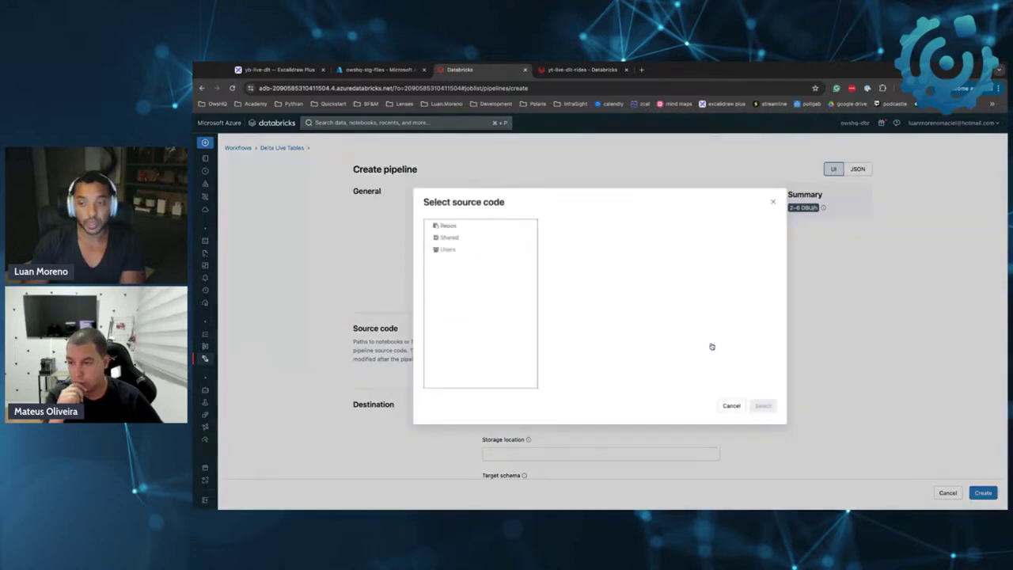
click(449, 226)
click(502, 250)
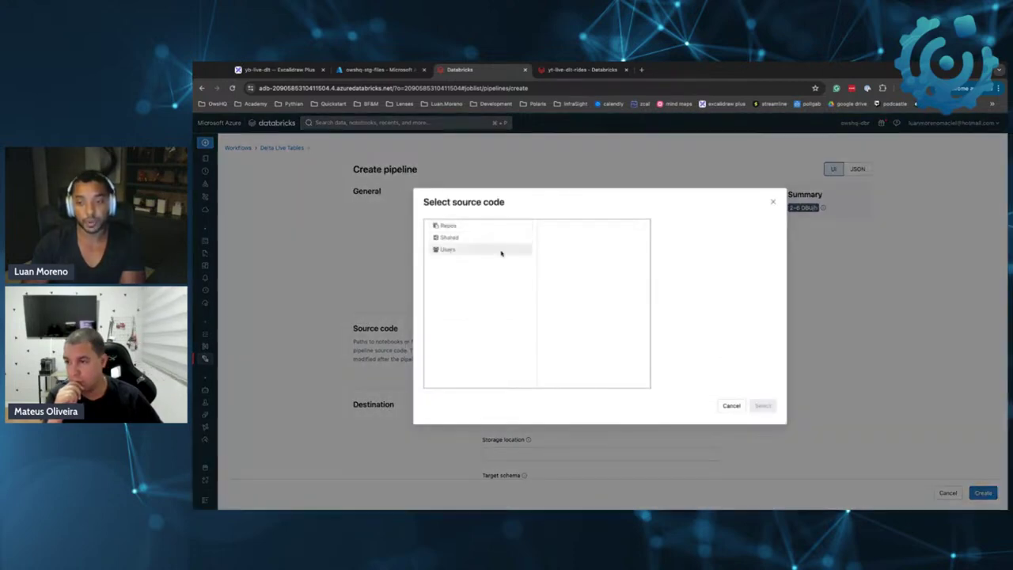
click(581, 228)
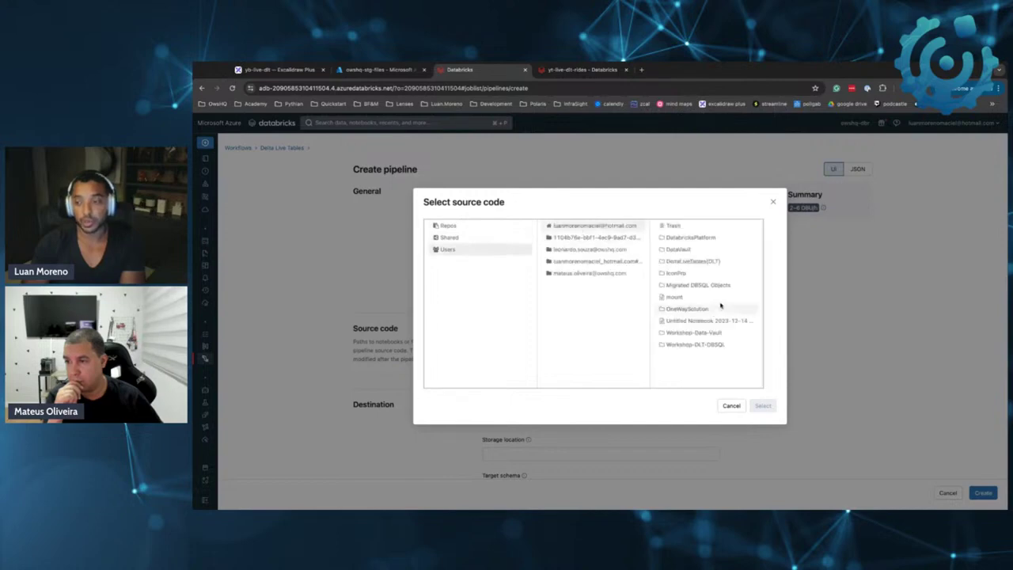
click(710, 346)
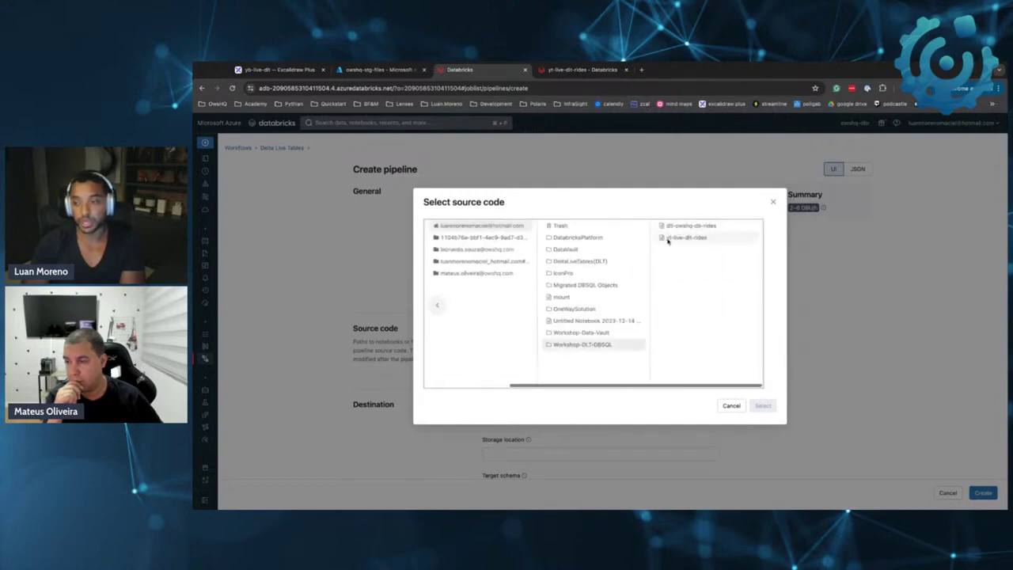
click(681, 239)
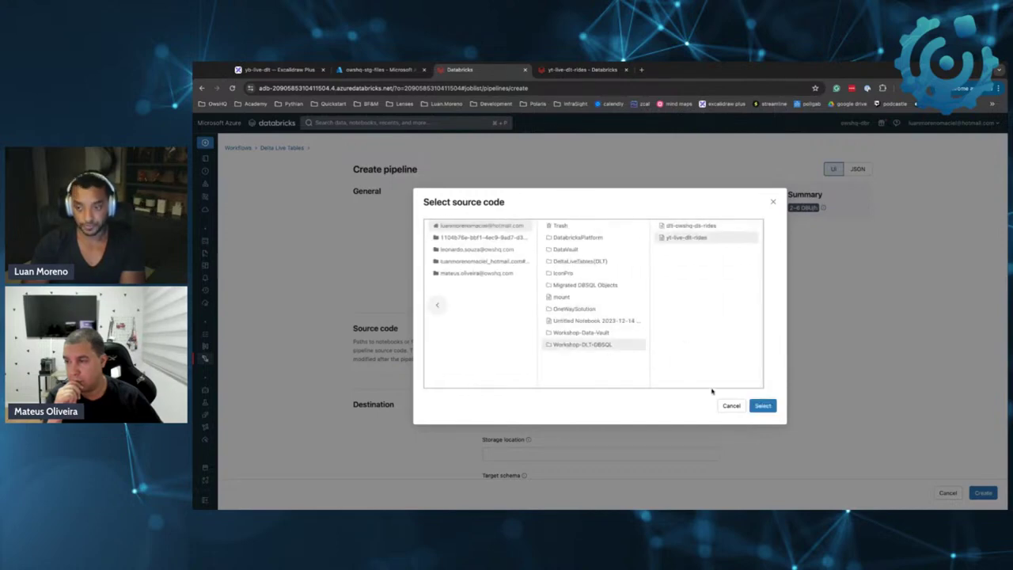
click(692, 239)
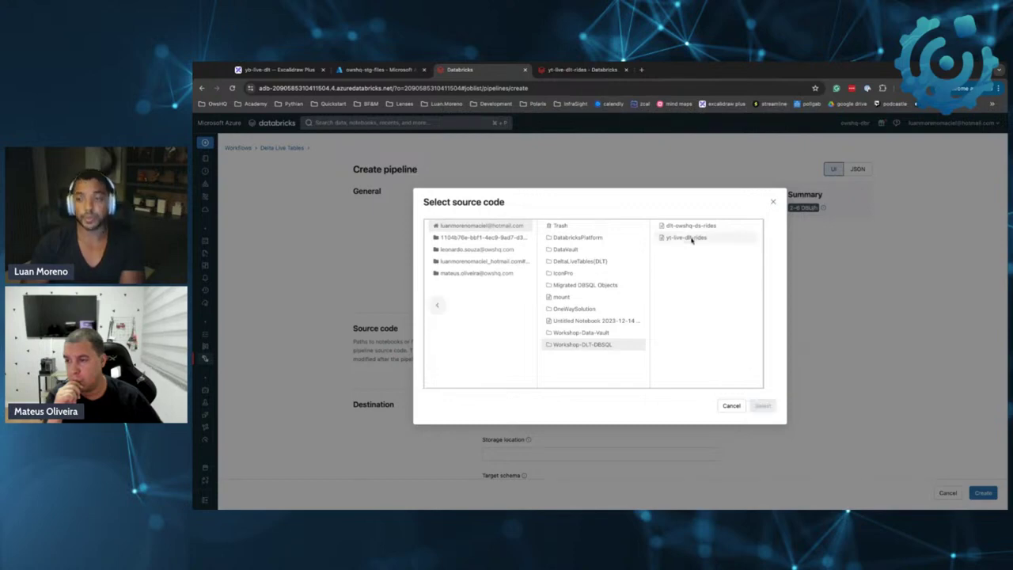
click(692, 239)
click(762, 406)
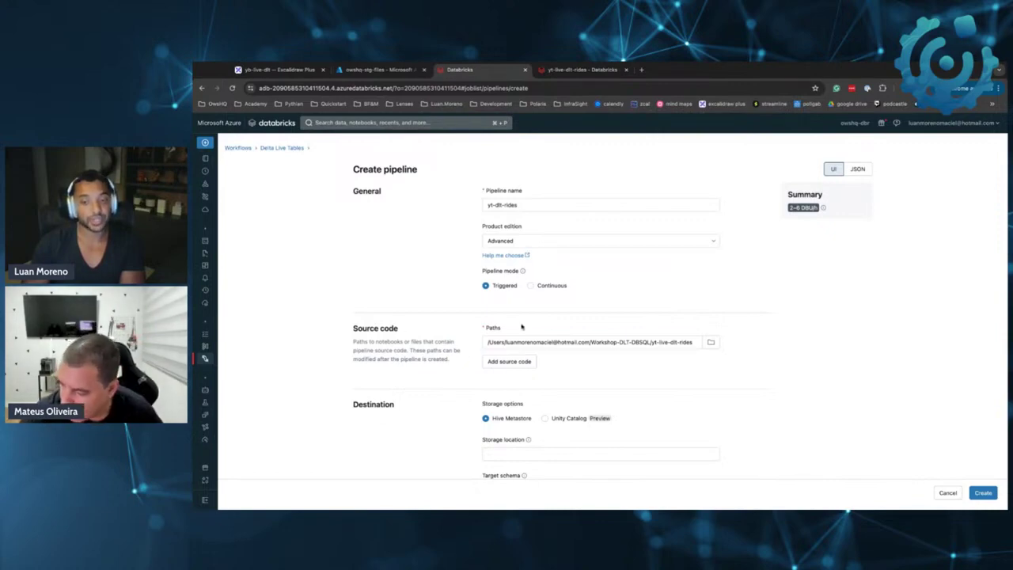
Keep Hive Metastore as storage and enter yt as the target schema
scroll(532, 362, down, 1)
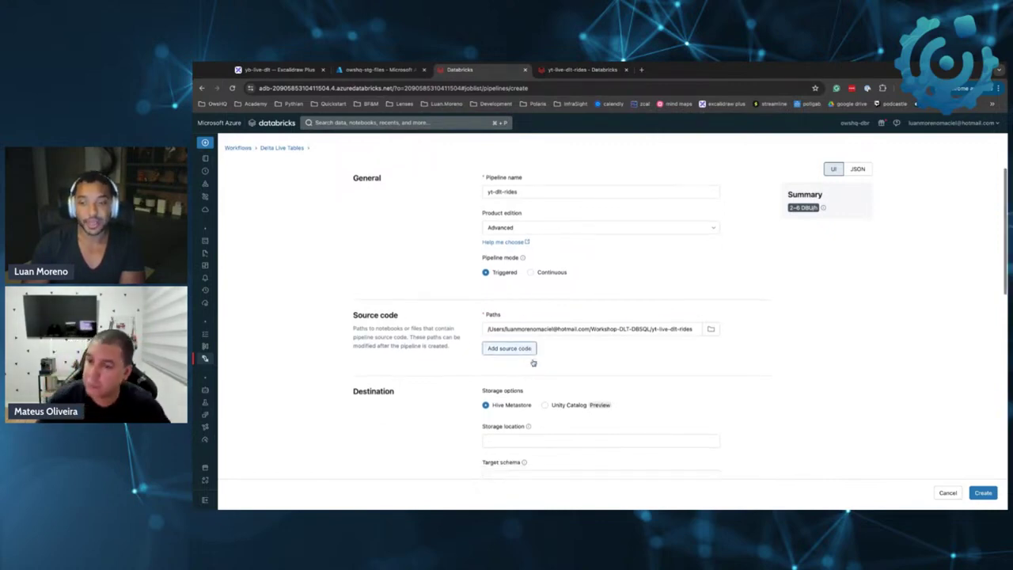
scroll(533, 363, down, 2)
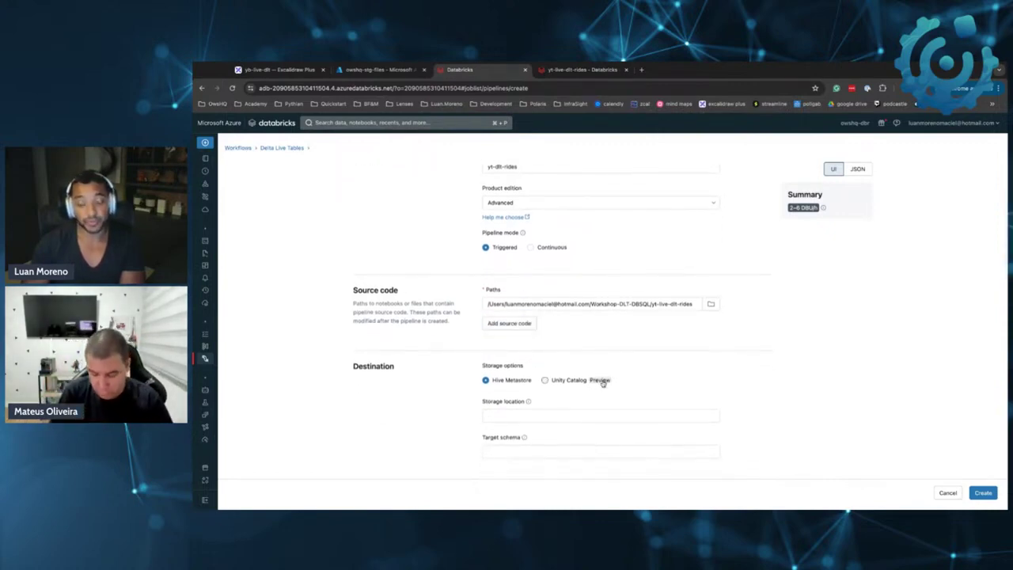
scroll(602, 382, down, 1)
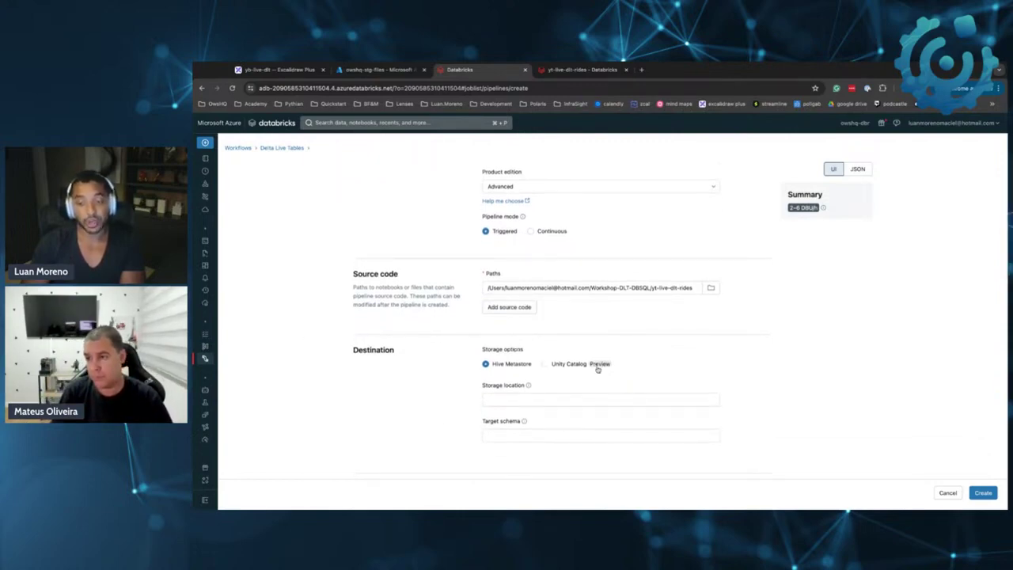
scroll(598, 369, down, 3)
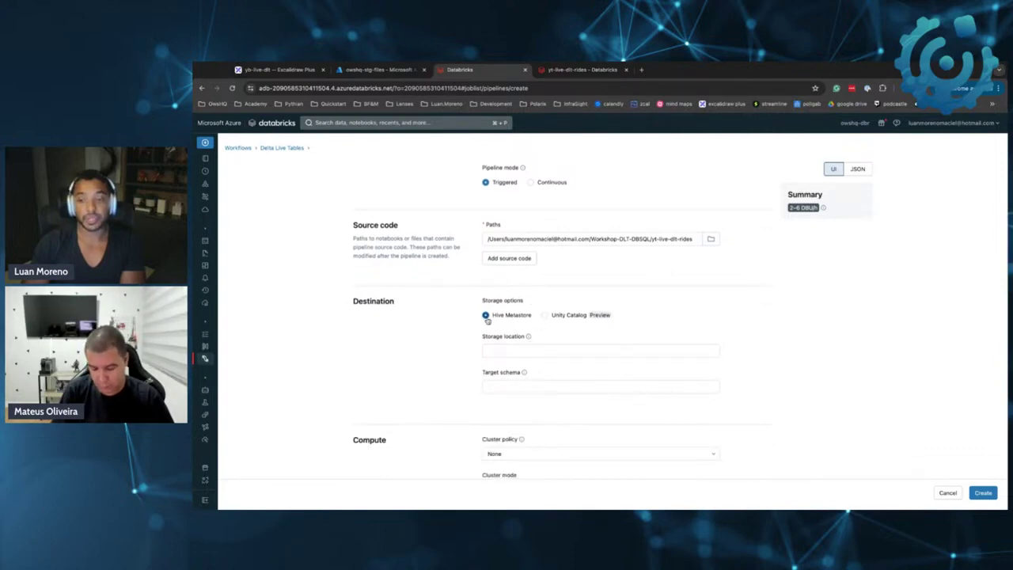
click(533, 387)
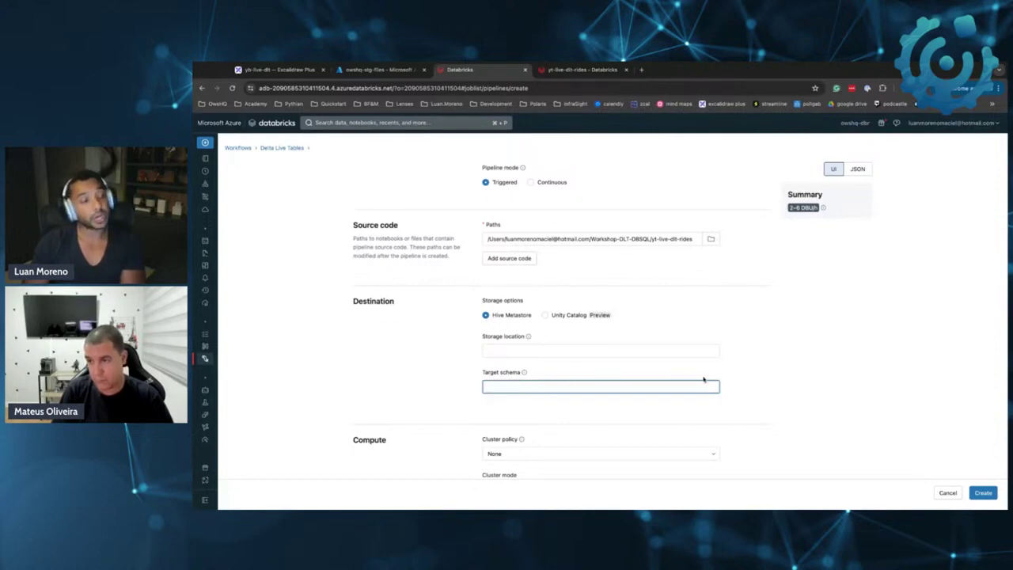
text(yt)
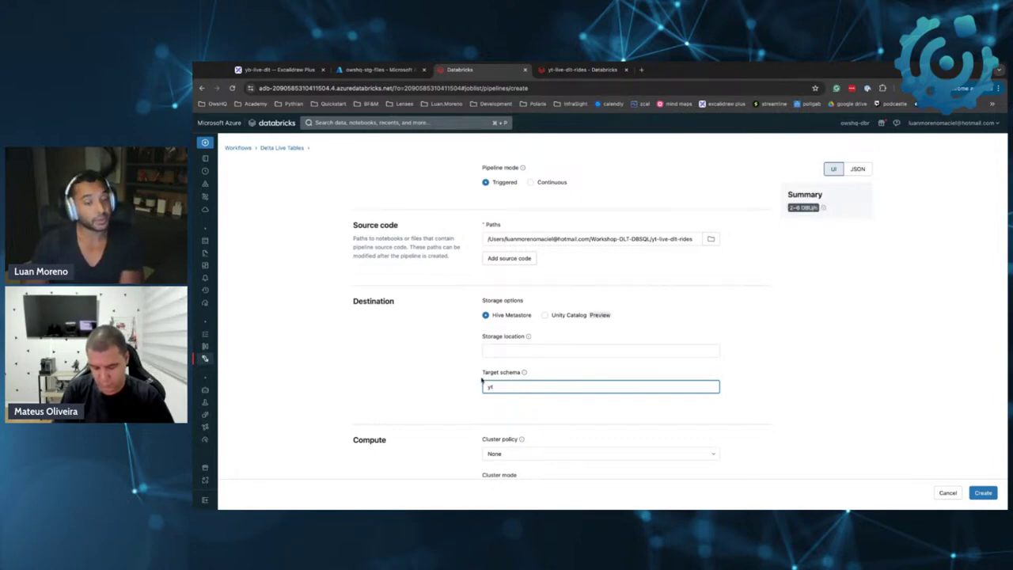
Keep the cluster policy set to None
scroll(515, 372, down, 3)
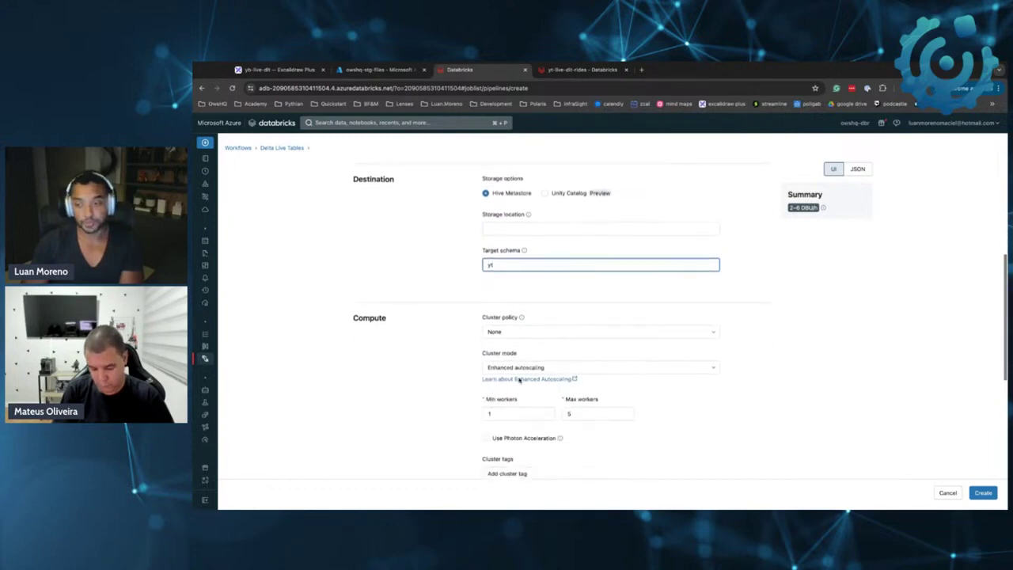
click(552, 336)
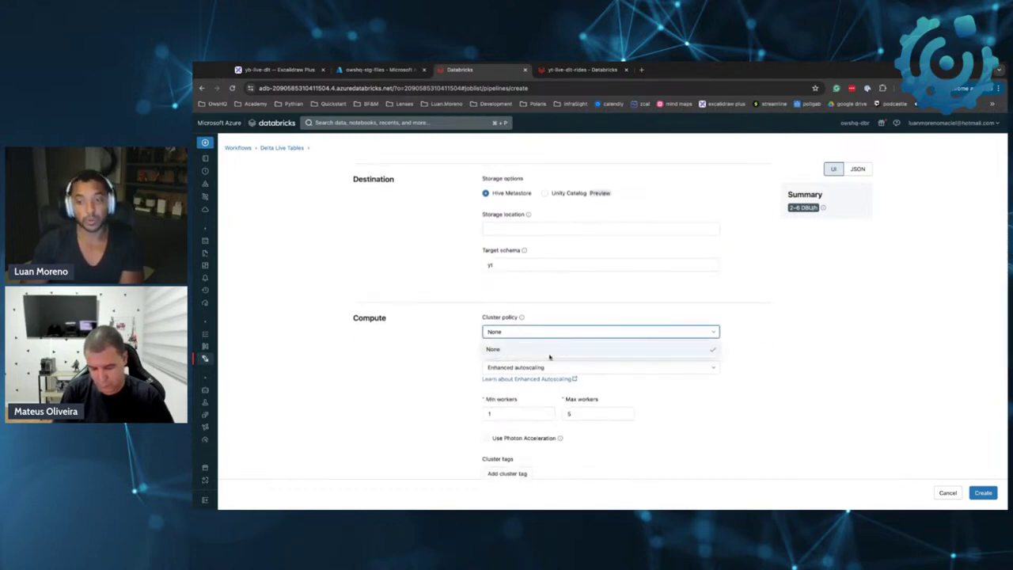
click(550, 326)
mouse_move(523, 319)
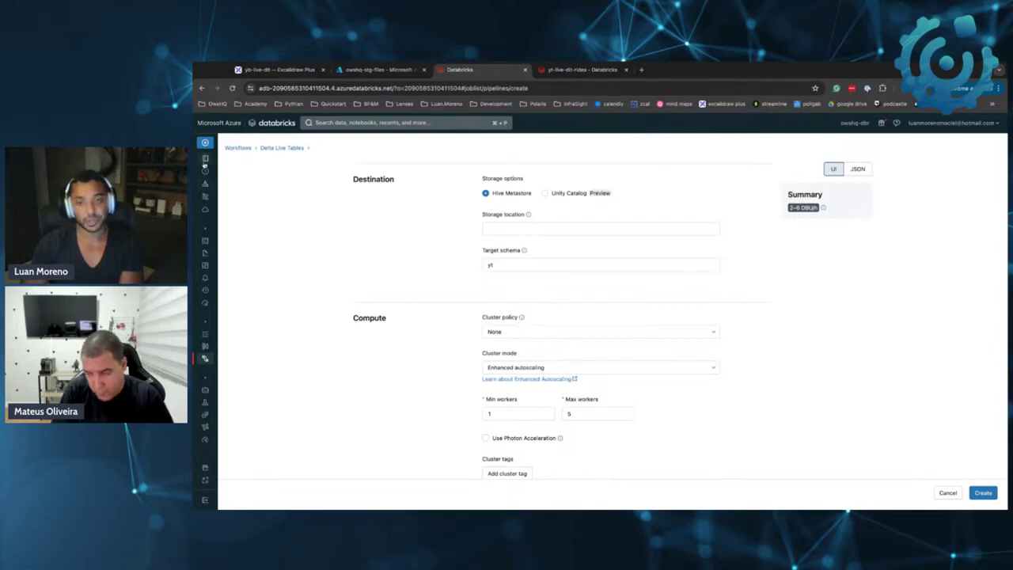
mouse_move(218, 170)
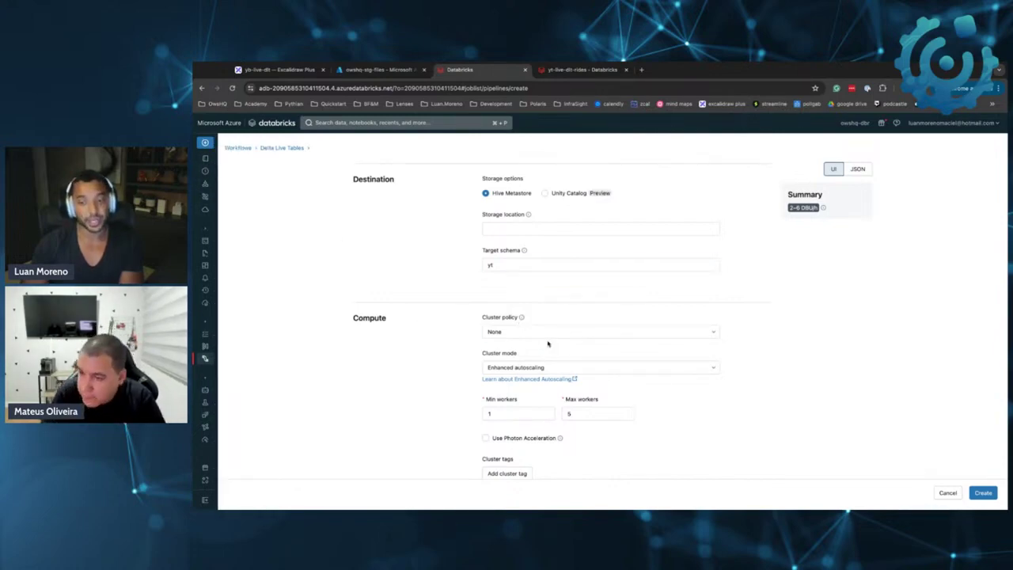
scroll(525, 372, down, 1)
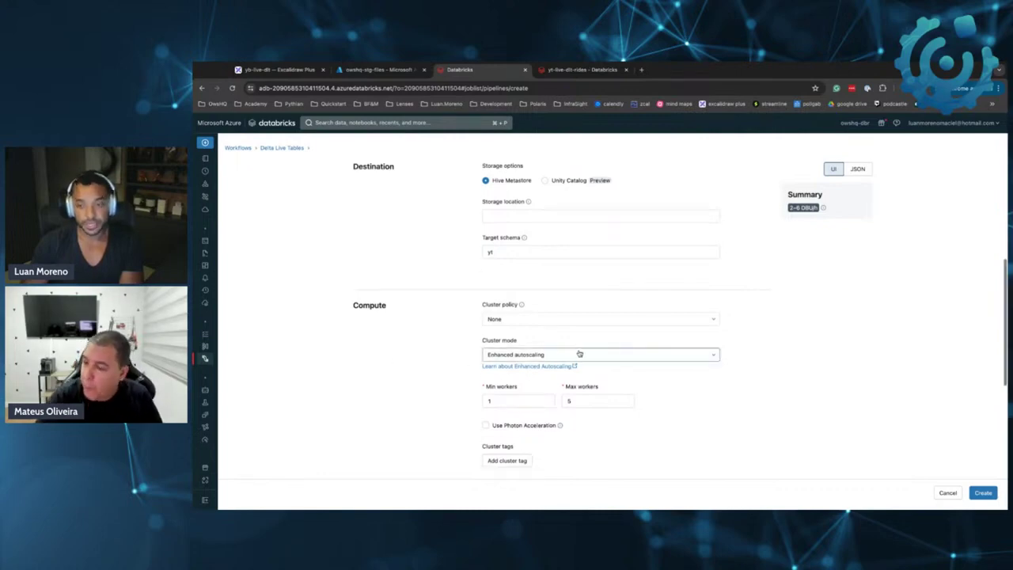
Try Fixed size, then use Enhanced autoscaling with 1 to 3 workers
click(526, 357)
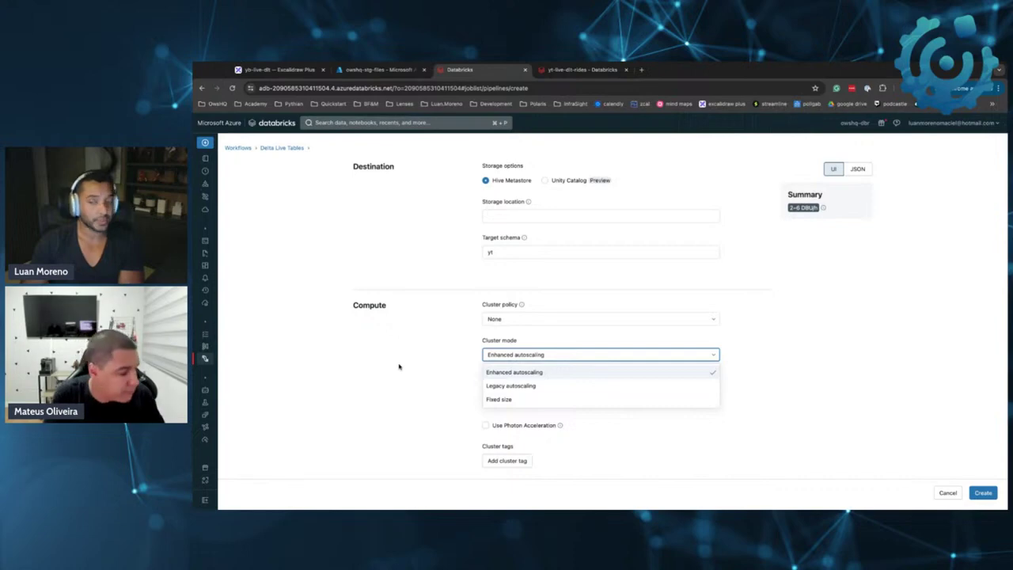
click(518, 399)
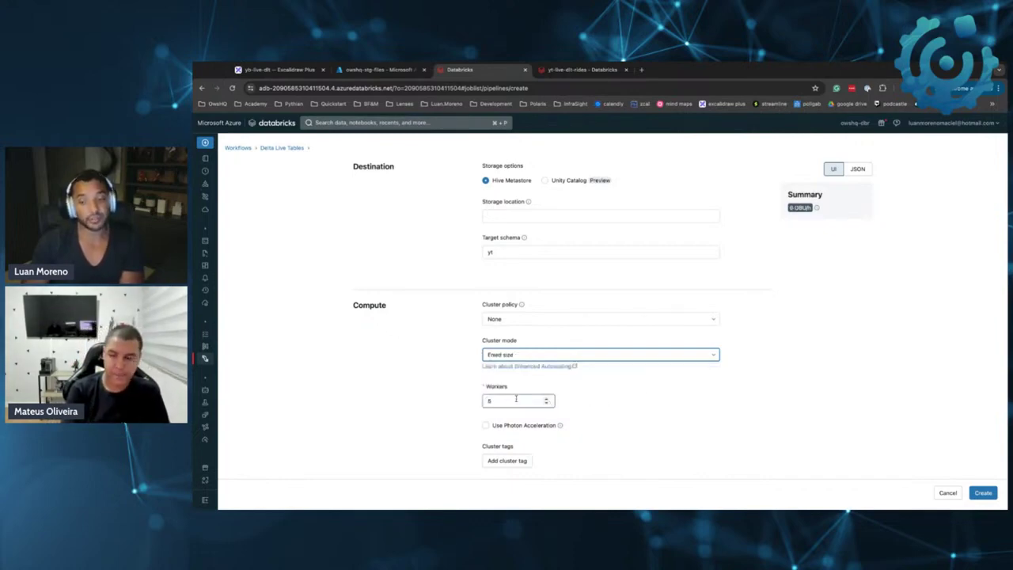
click(512, 401)
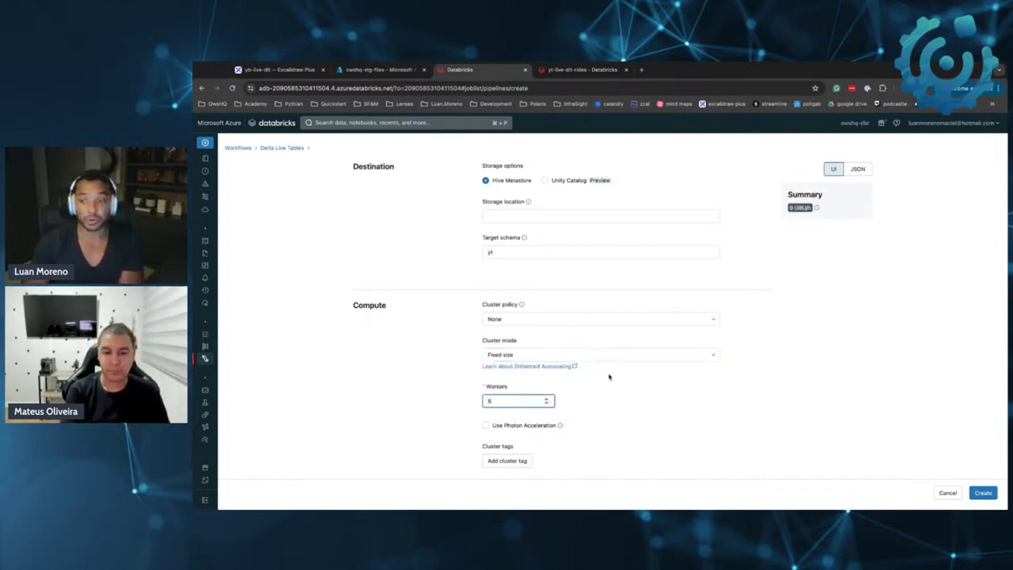
click(535, 356)
click(520, 370)
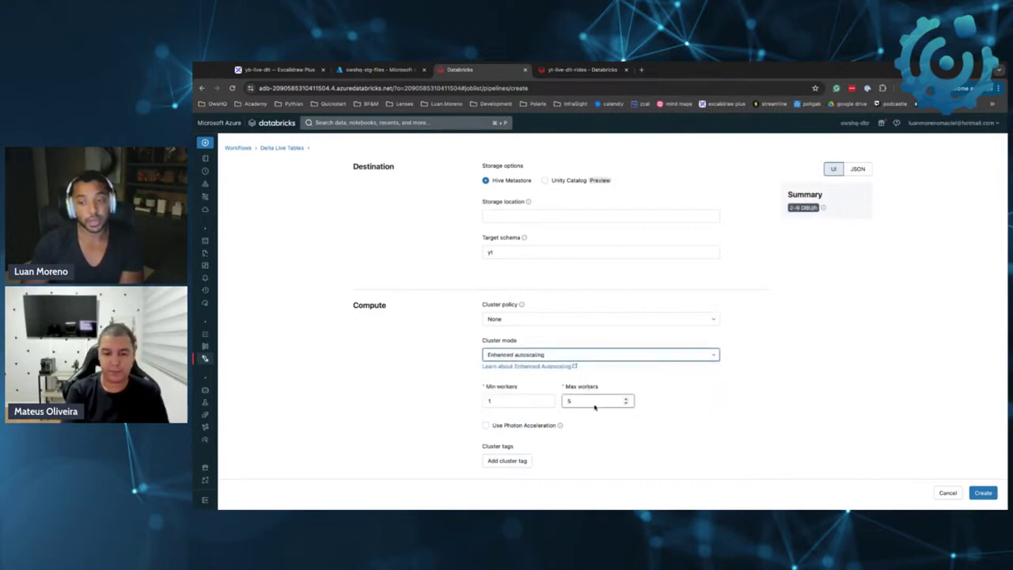
click(529, 401)
click(590, 400)
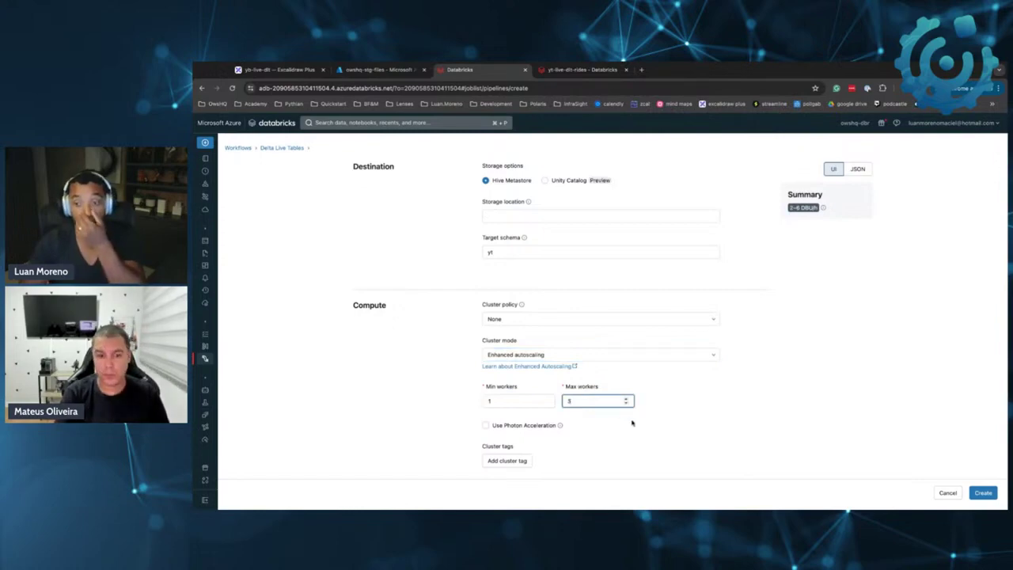
Compare cost estimates with Photon acceleration, leaving it off at 2–4 DBU/h
click(559, 426)
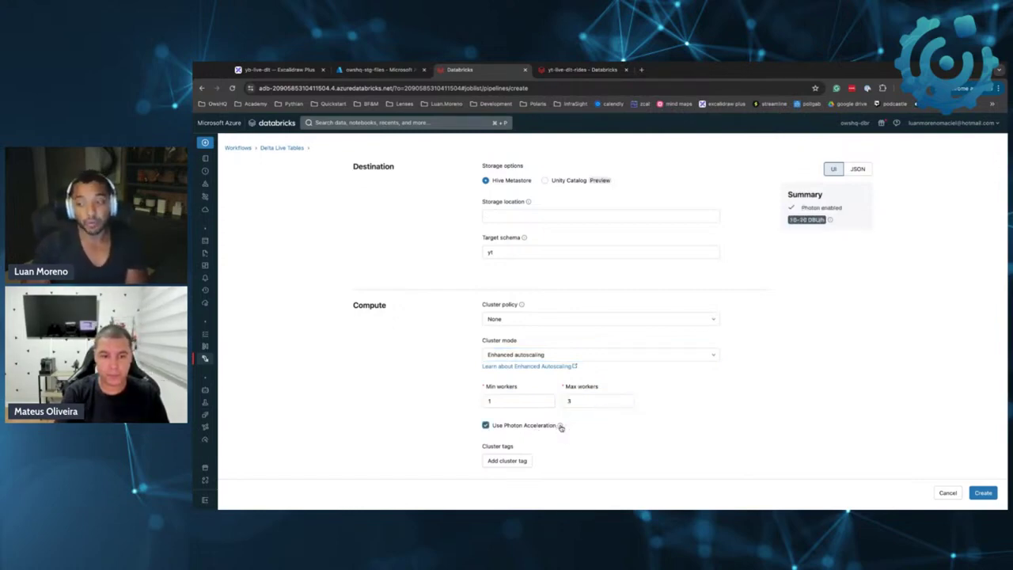
click(560, 427)
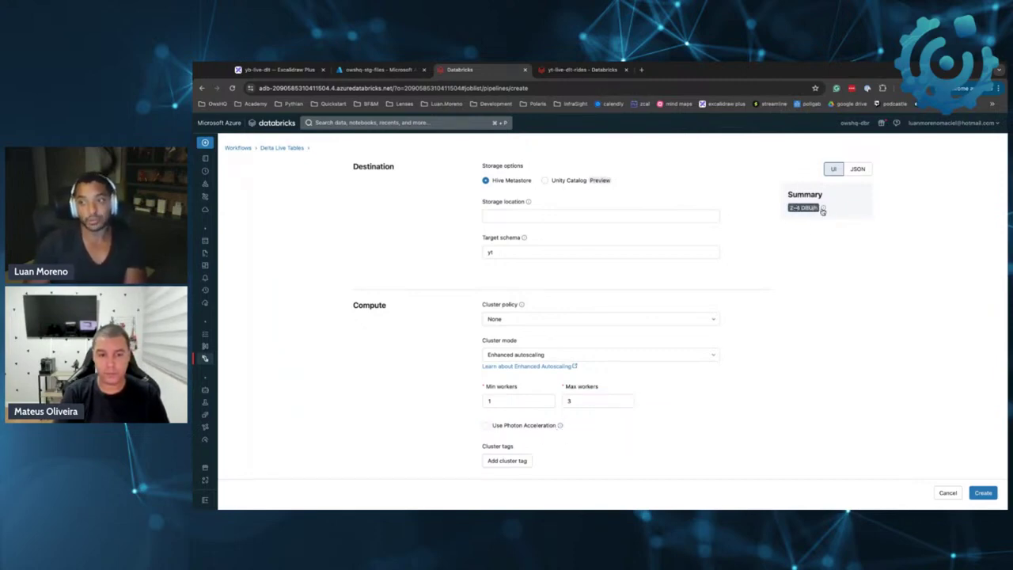
mouse_move(814, 212)
click(488, 426)
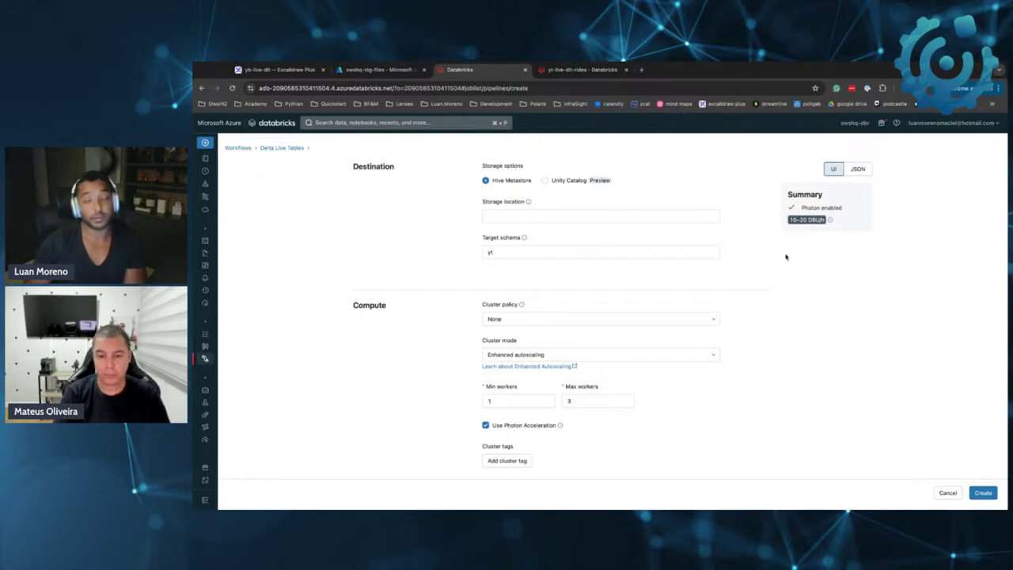
click(531, 427)
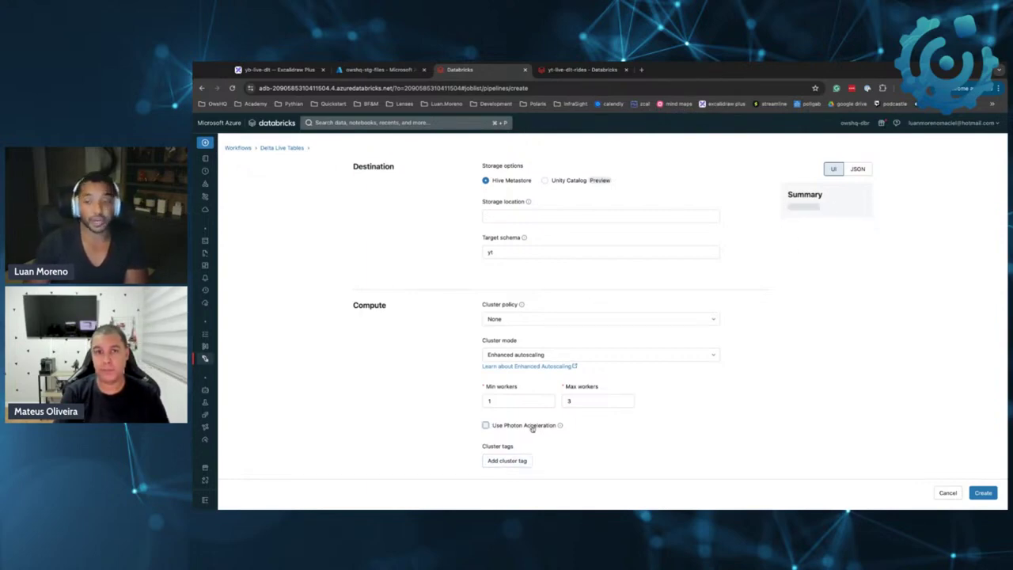
mouse_move(560, 426)
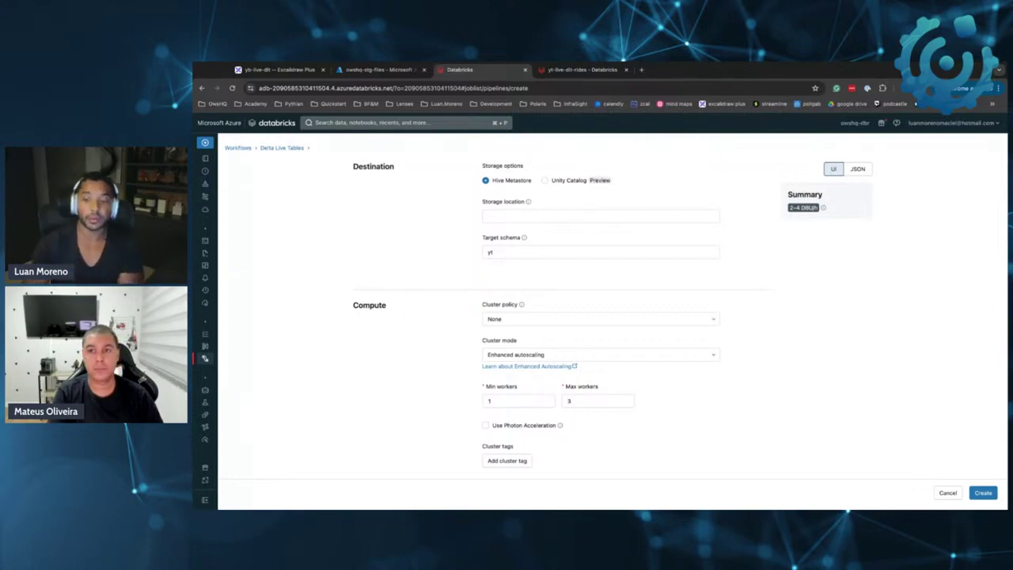
click(533, 426)
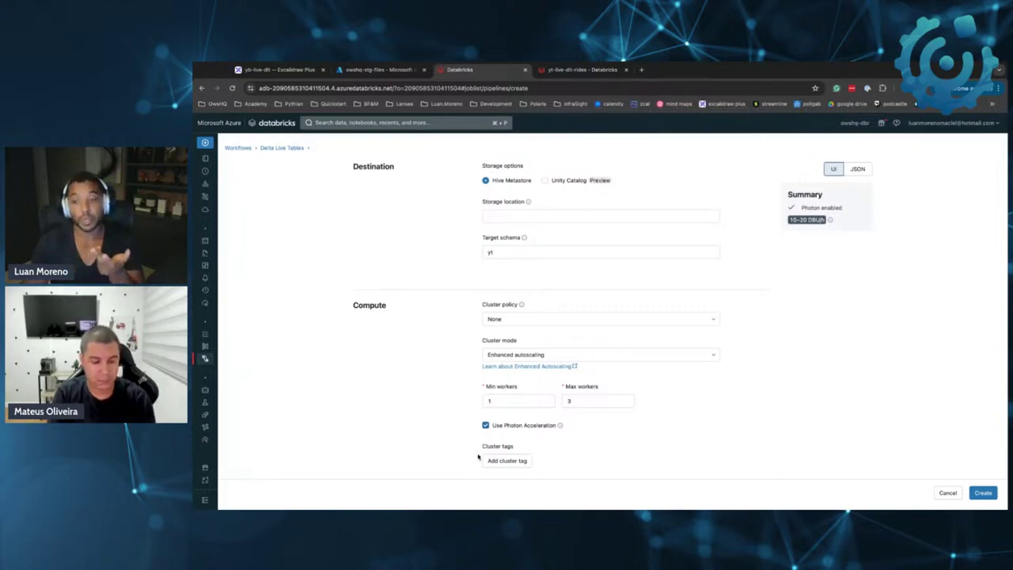
click(521, 426)
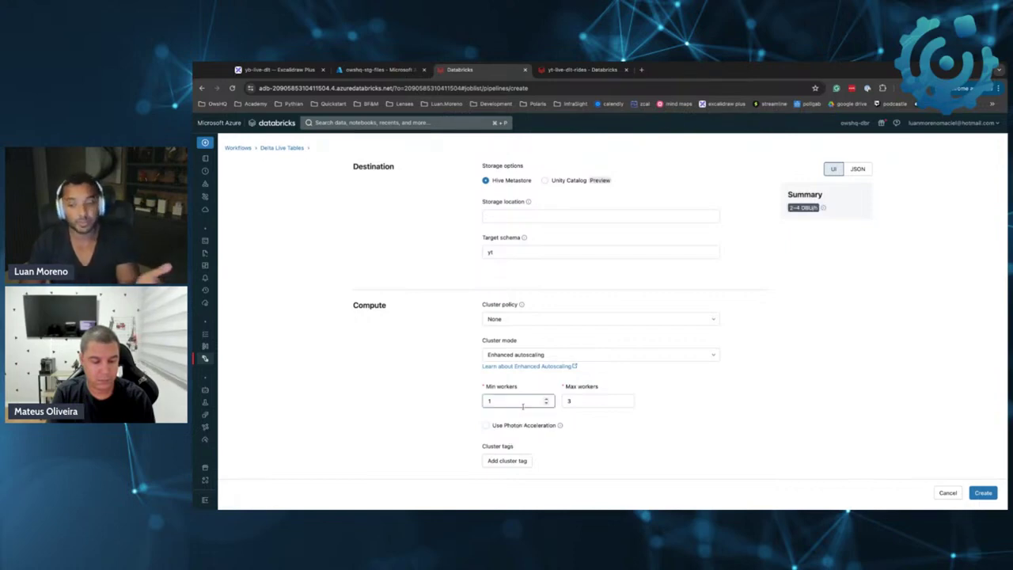
Add a cluster tag Type with value Dev
scroll(529, 410, down, 3)
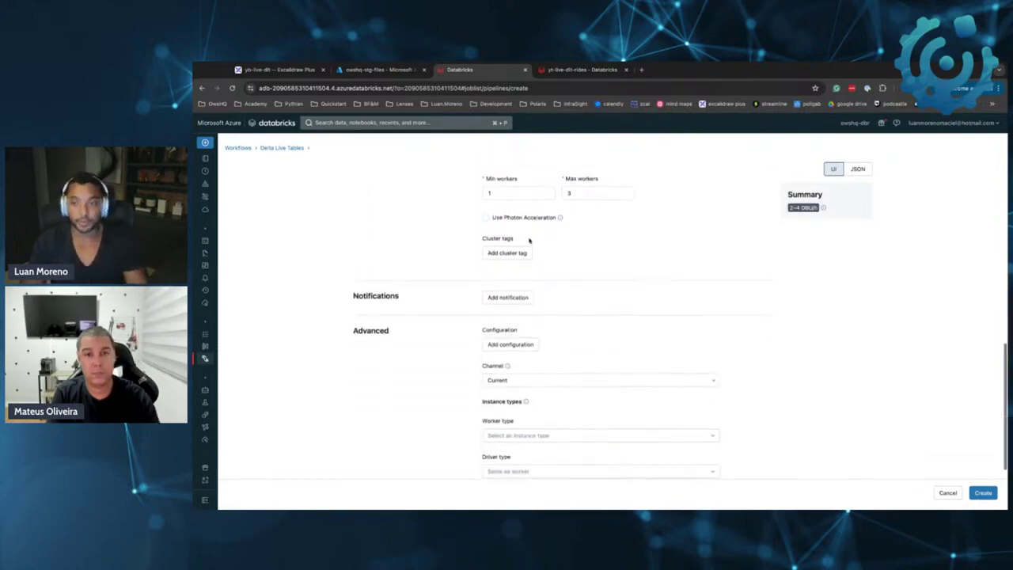
scroll(579, 360, up, 1)
click(508, 303)
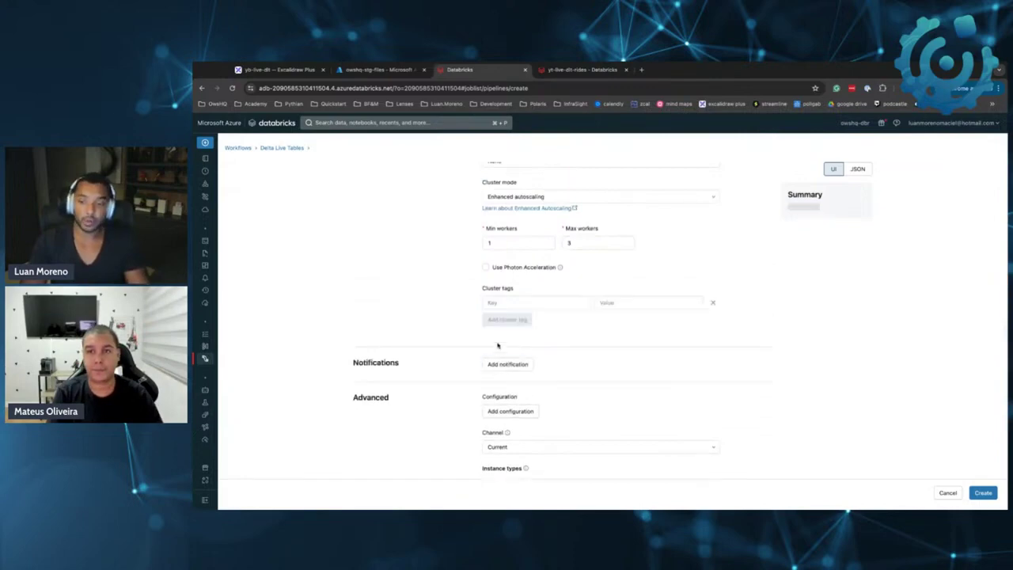
click(602, 303)
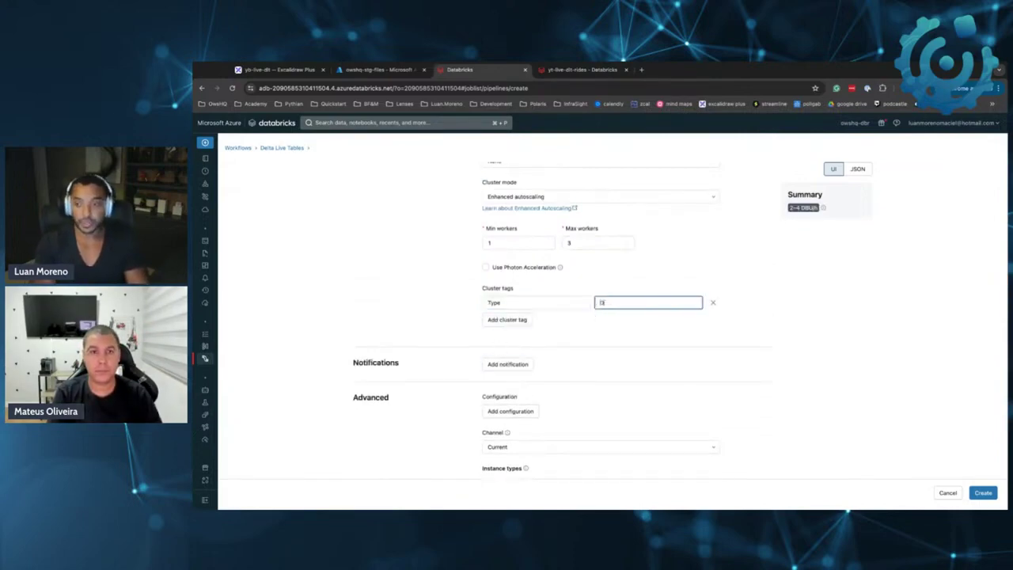
Add a second cluster tag User with the presenter's e-mail address as value
click(507, 319)
text(User)
key(Tab)
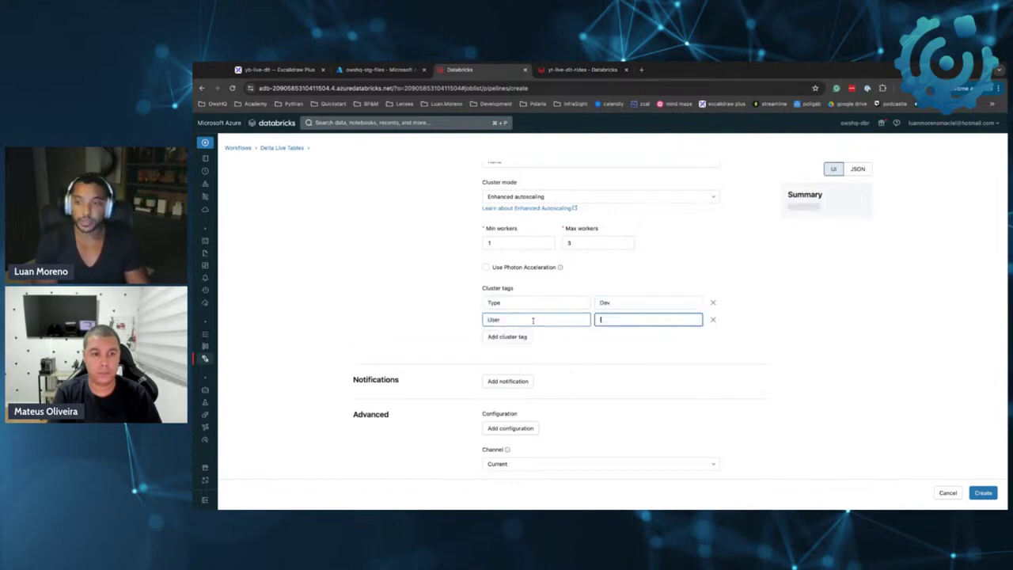
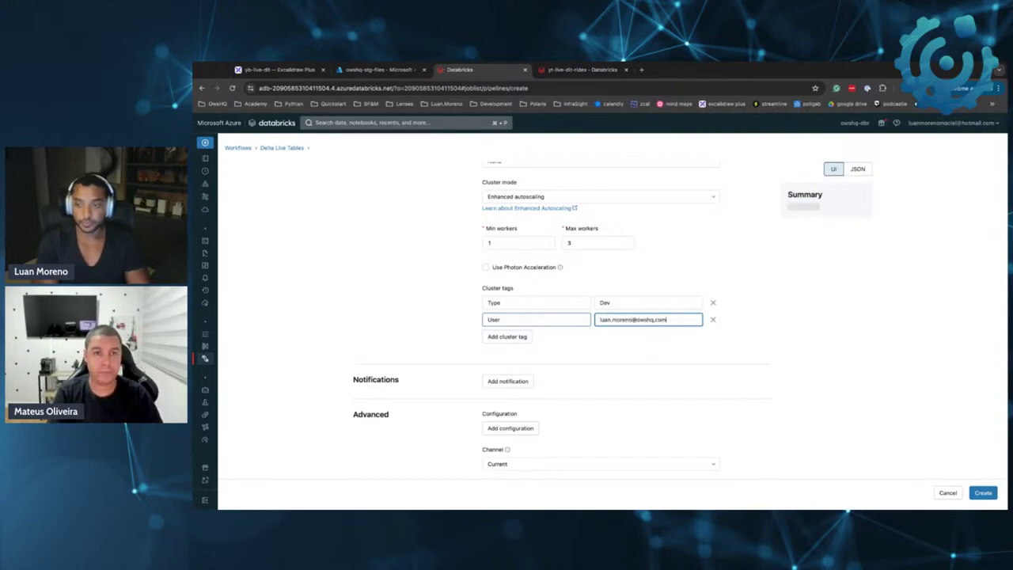
click(880, 315)
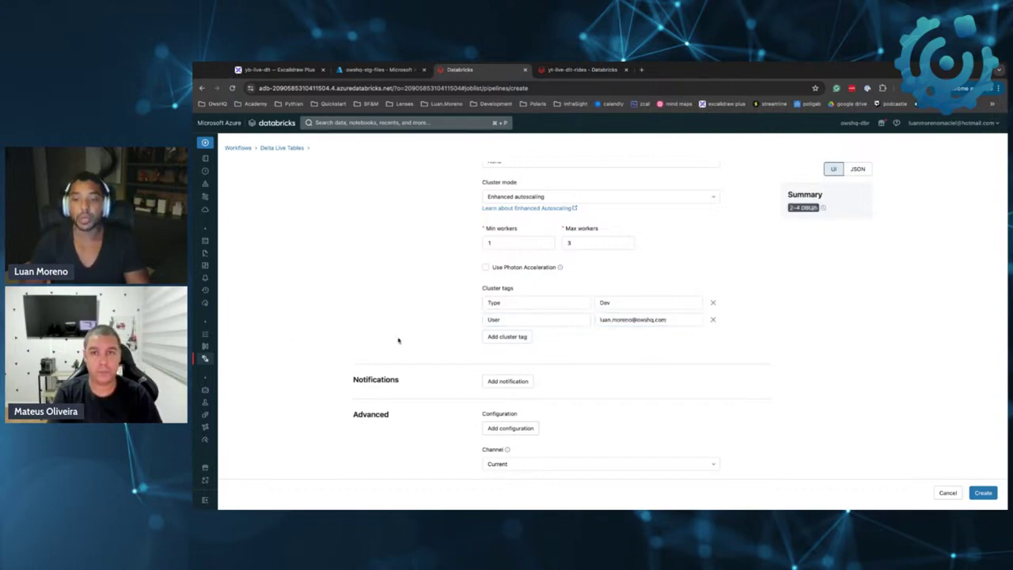
scroll(399, 340, down, 1)
Add an e-mail notification to the presenter for flow failures and fatal update failures
click(507, 339)
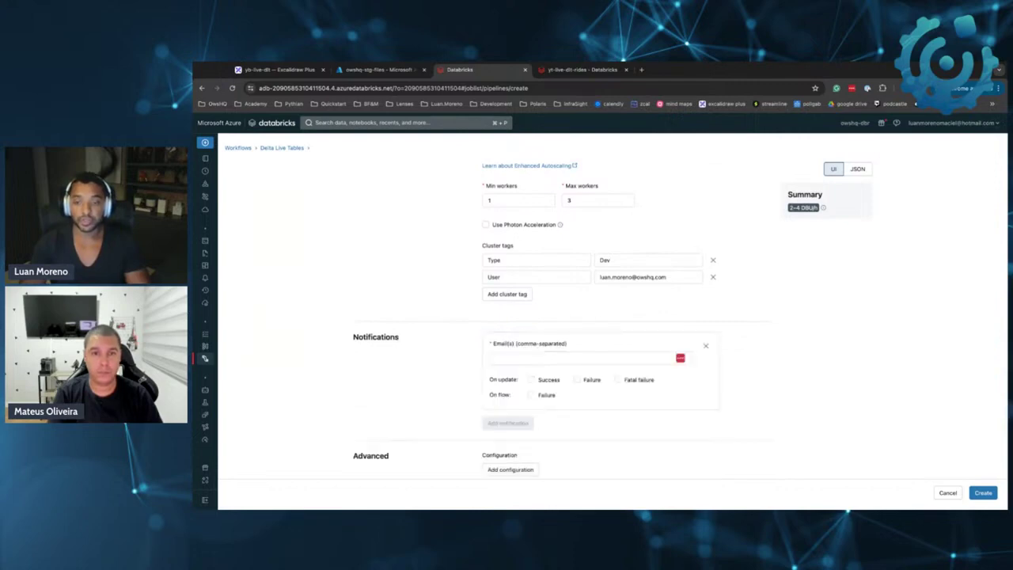
scroll(565, 331, down, 1)
click(543, 340)
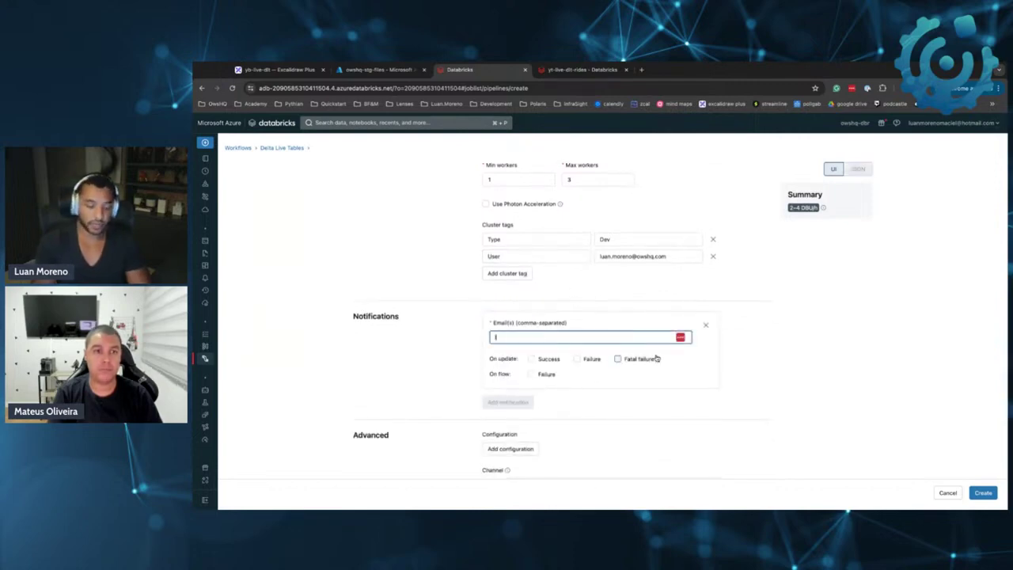
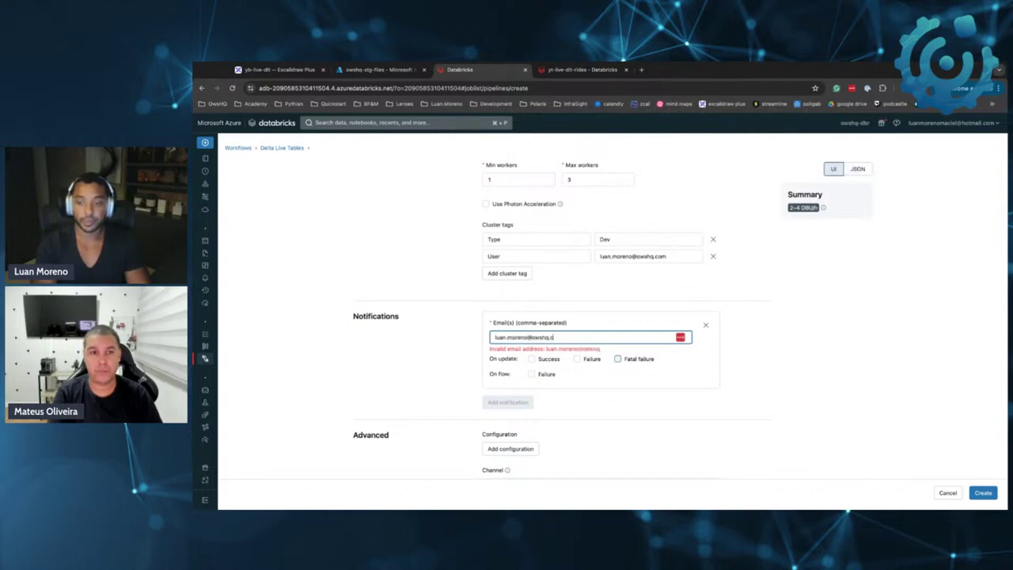
click(533, 379)
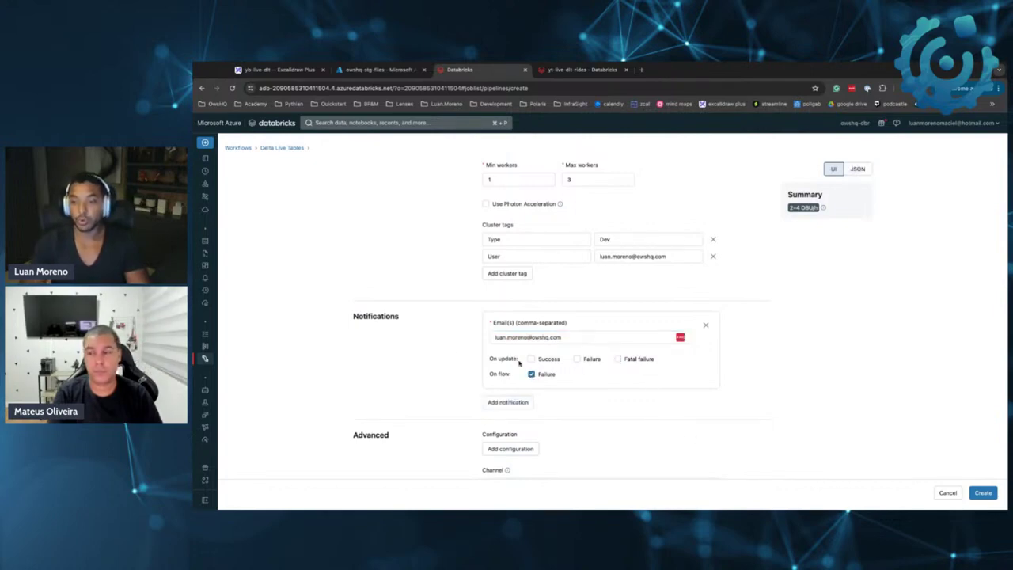
drag(619, 361, 658, 365)
click(618, 360)
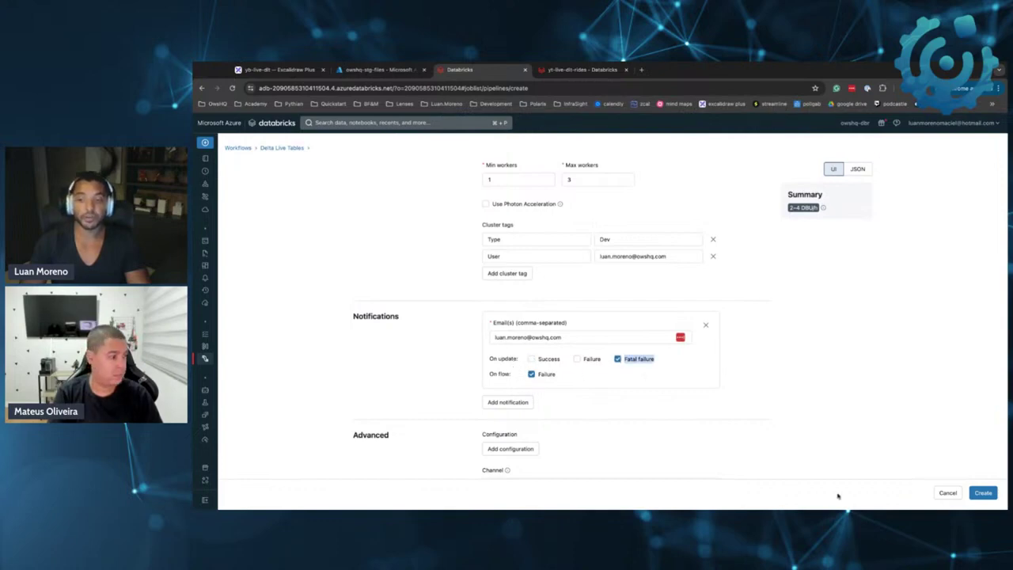
Add a second notification, then remove it as empty
click(522, 403)
click(643, 422)
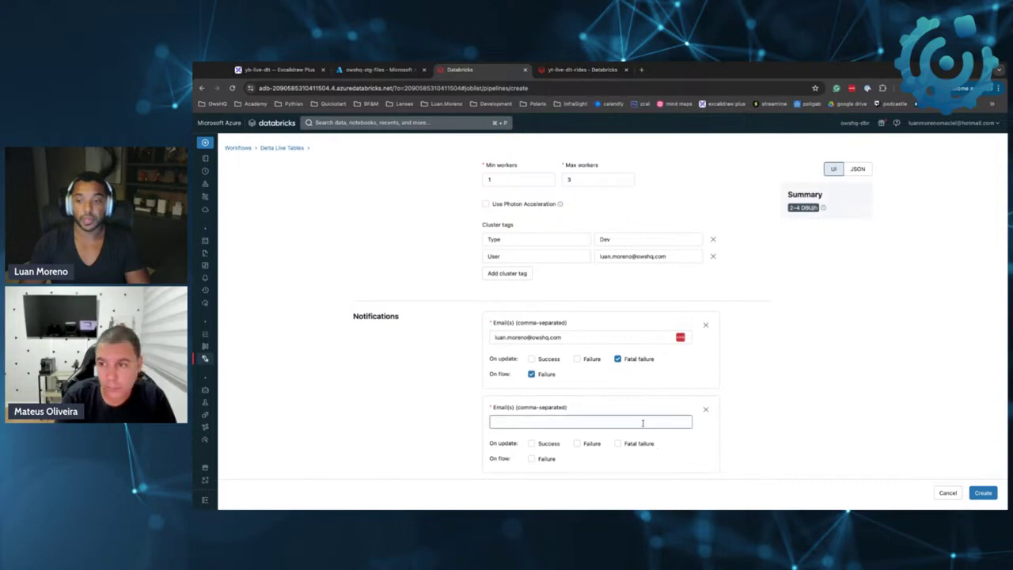
scroll(633, 428, down, 1)
scroll(780, 411, down, 1)
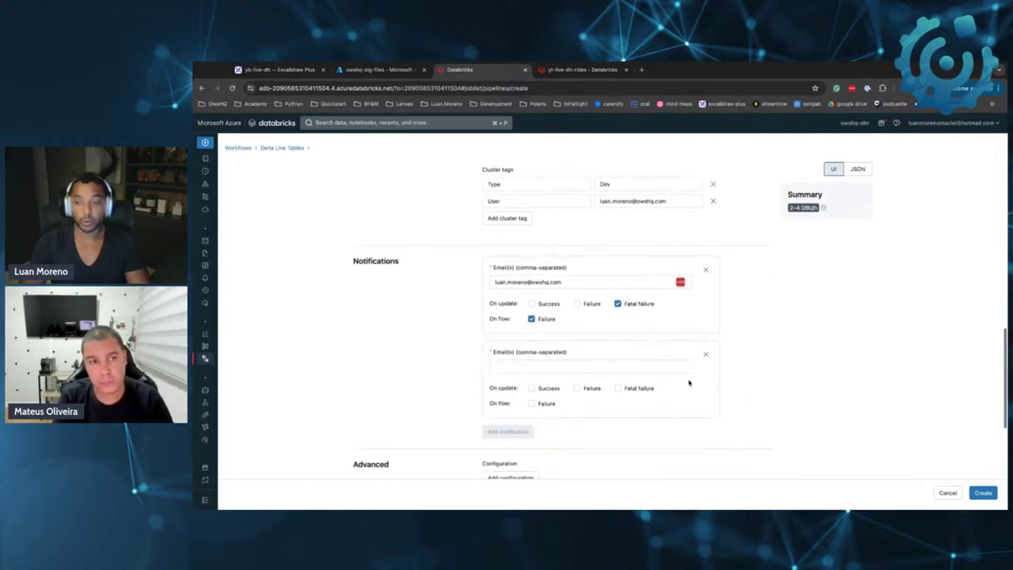
click(706, 354)
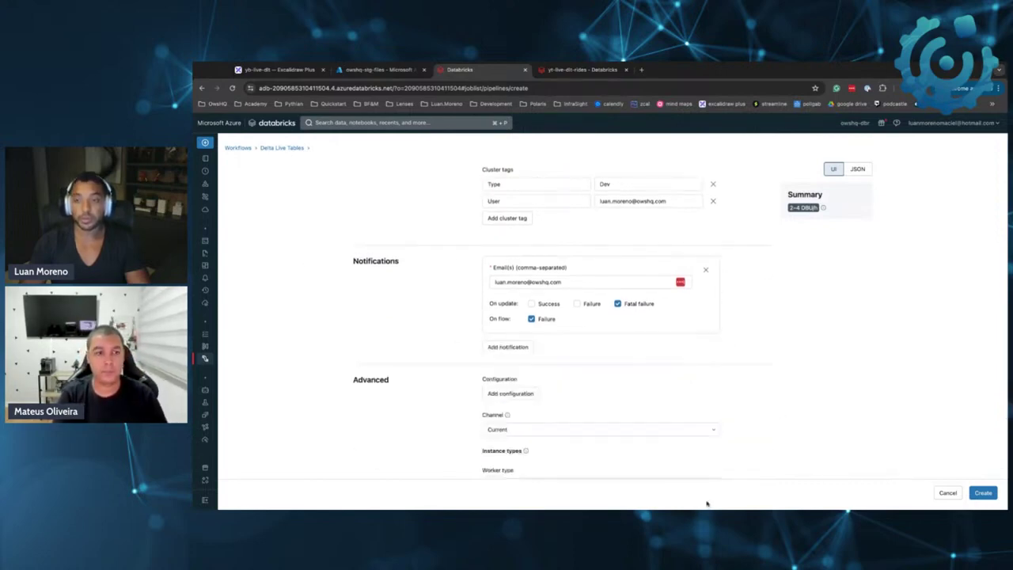
scroll(628, 455, down, 2)
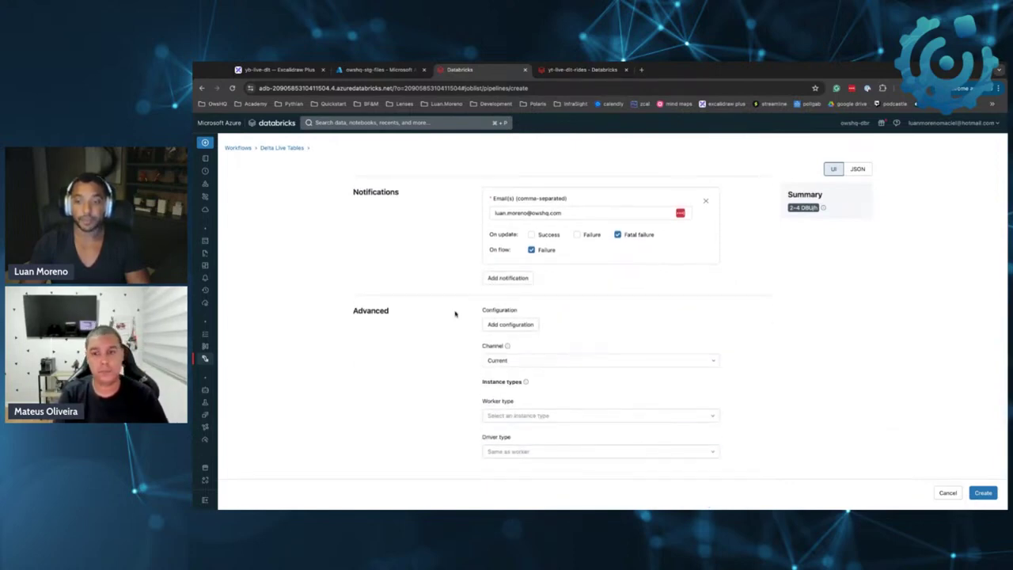
Add and remove an empty configuration row, then set the channel to Preview
click(506, 325)
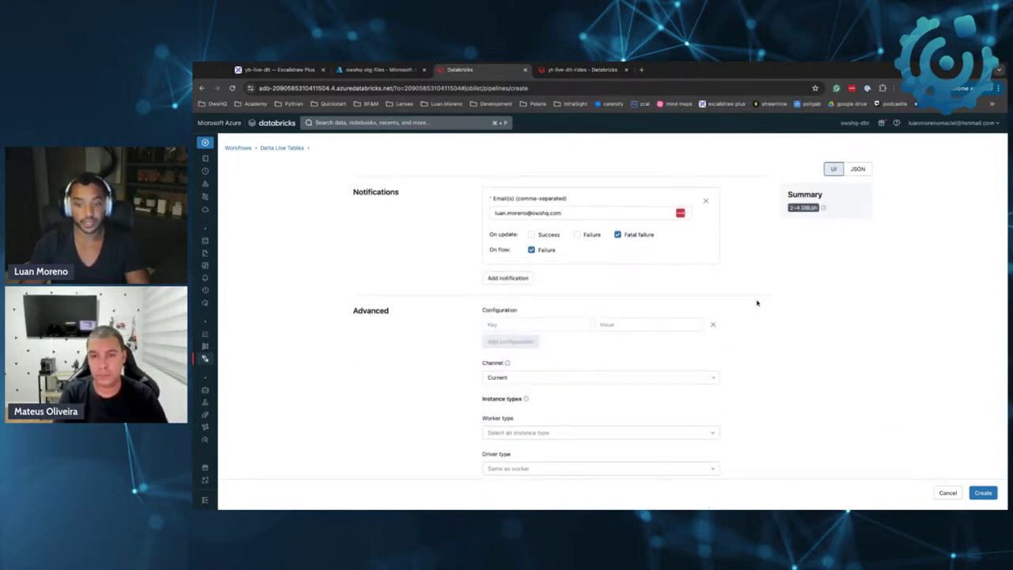
click(714, 325)
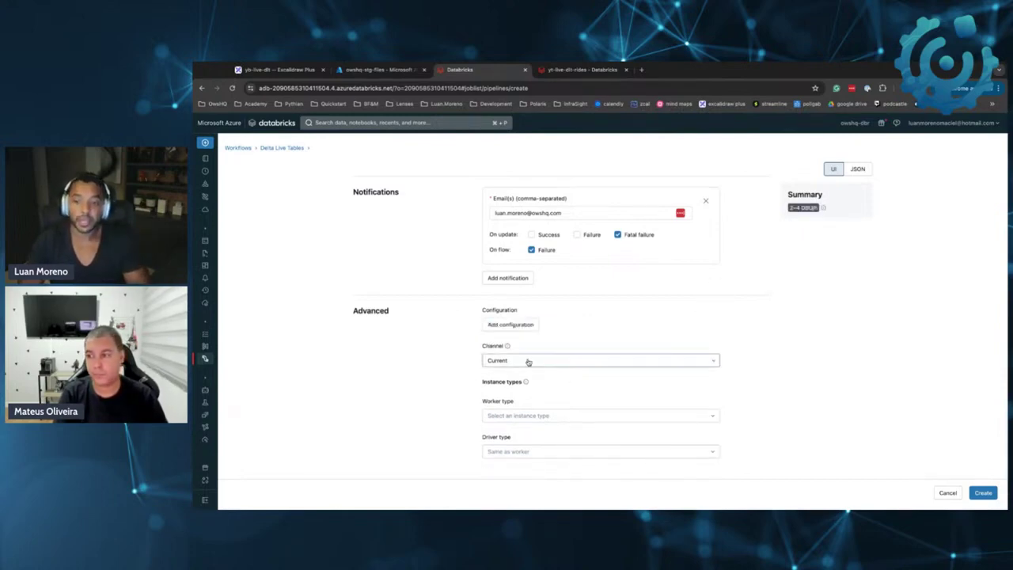
mouse_move(509, 348)
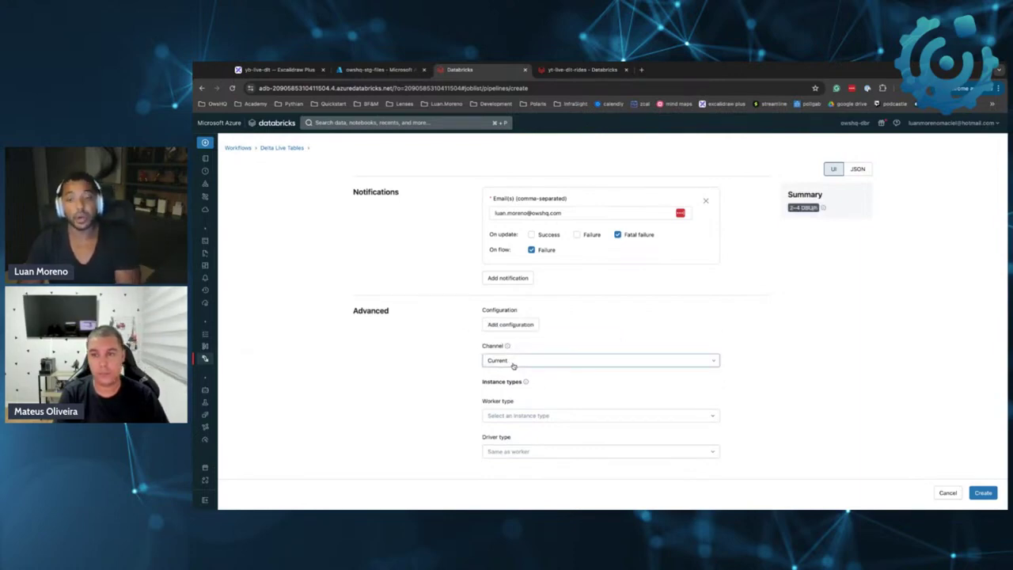
click(513, 365)
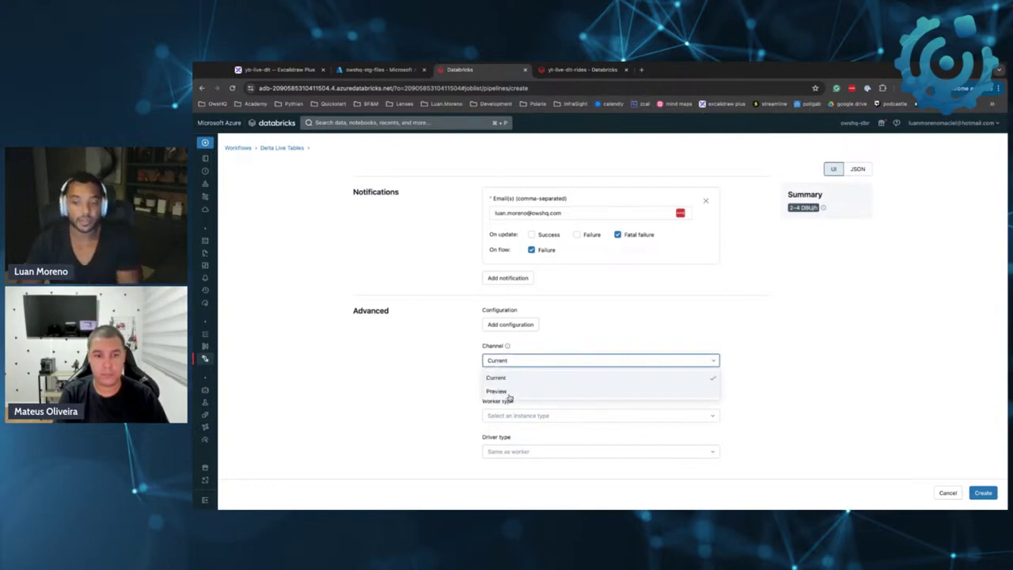
click(509, 394)
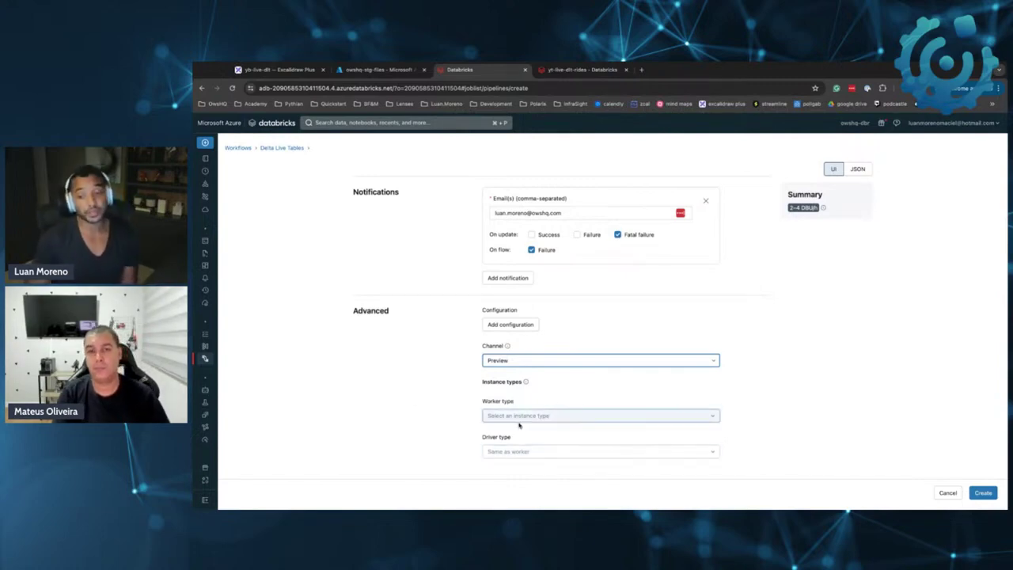
Set both worker and driver instance types to Standard_D4ads_v5
click(533, 418)
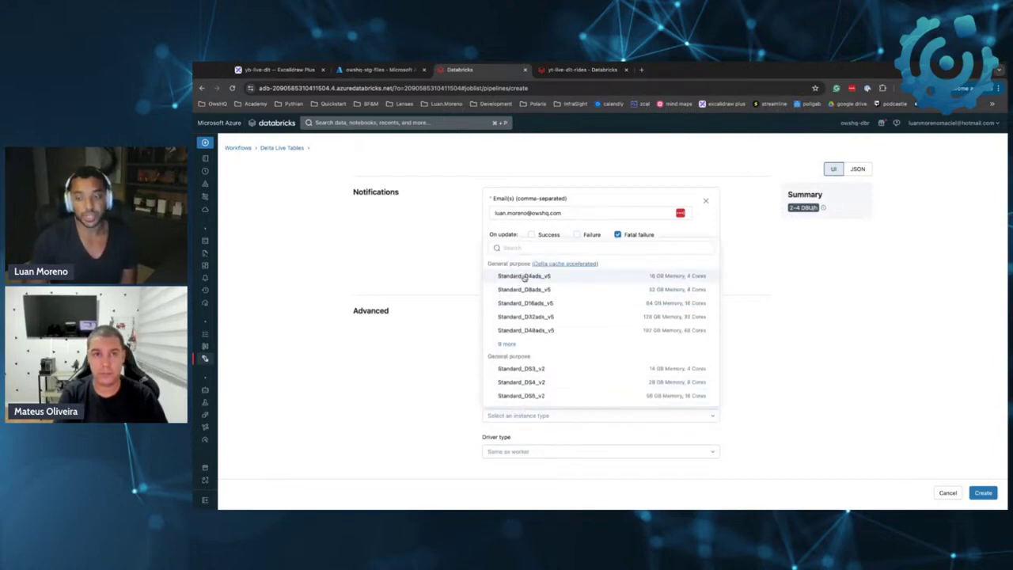
click(524, 276)
click(545, 416)
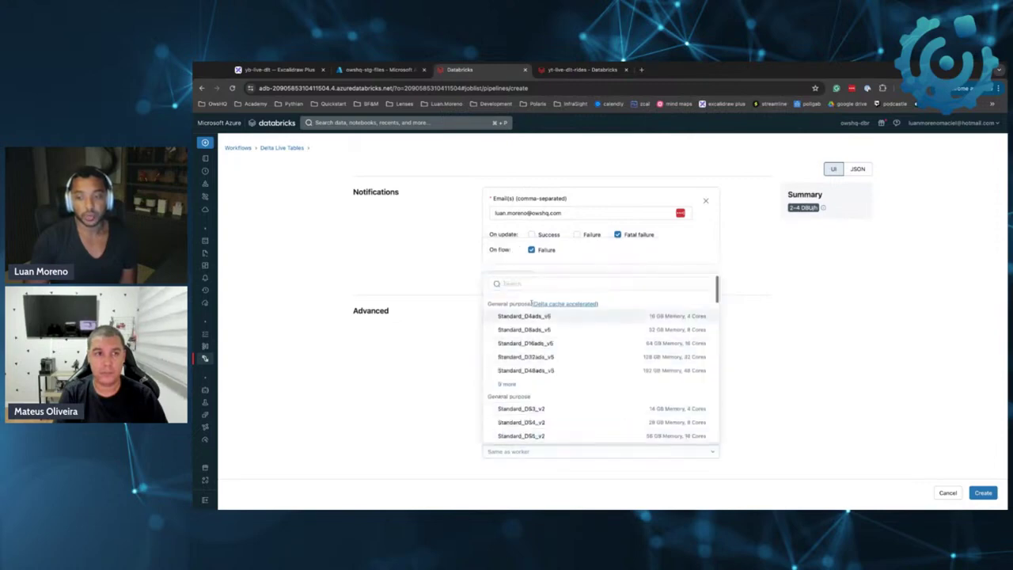
click(528, 317)
scroll(907, 372, up, 10)
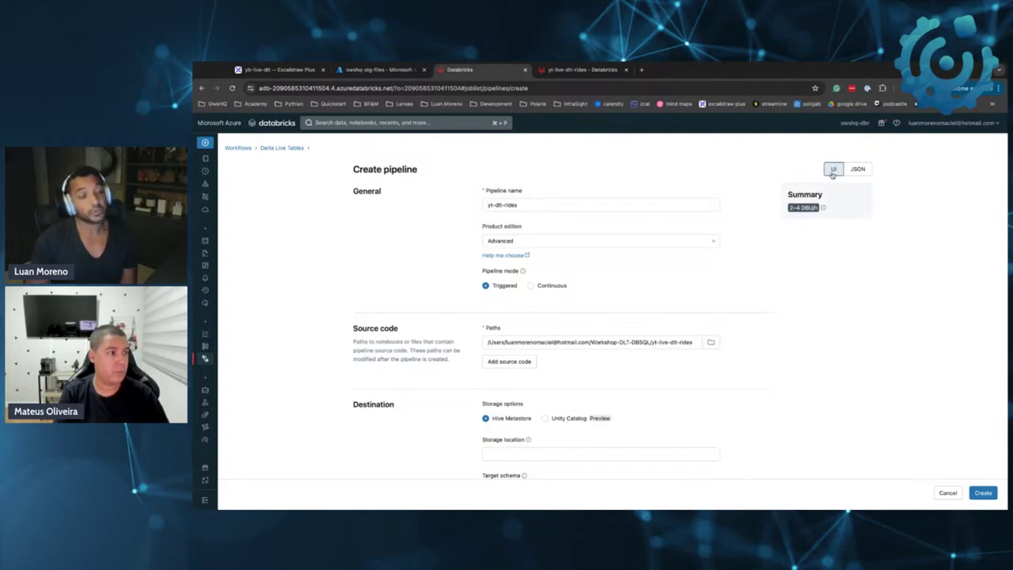
click(861, 170)
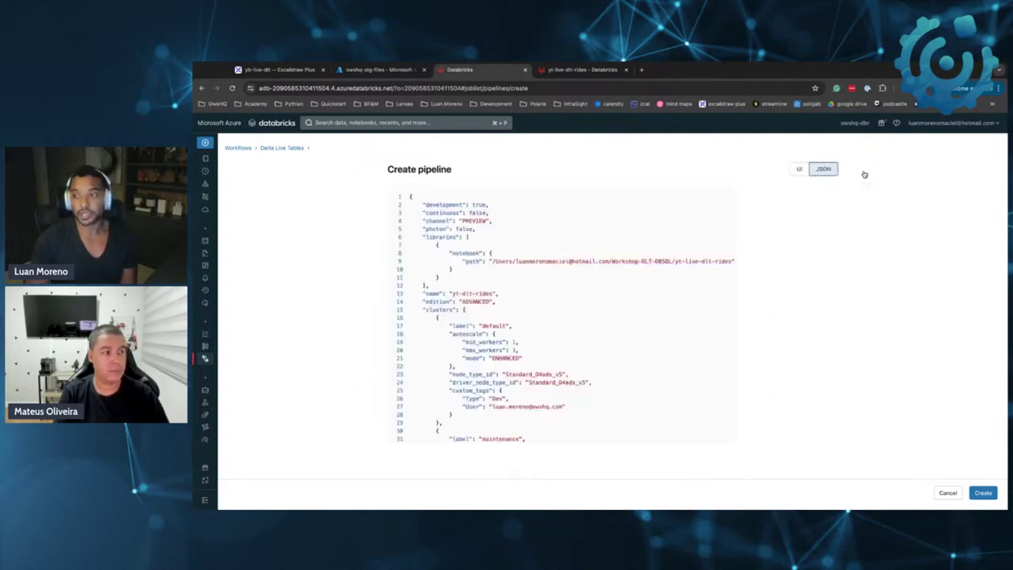
scroll(535, 235, down, 5)
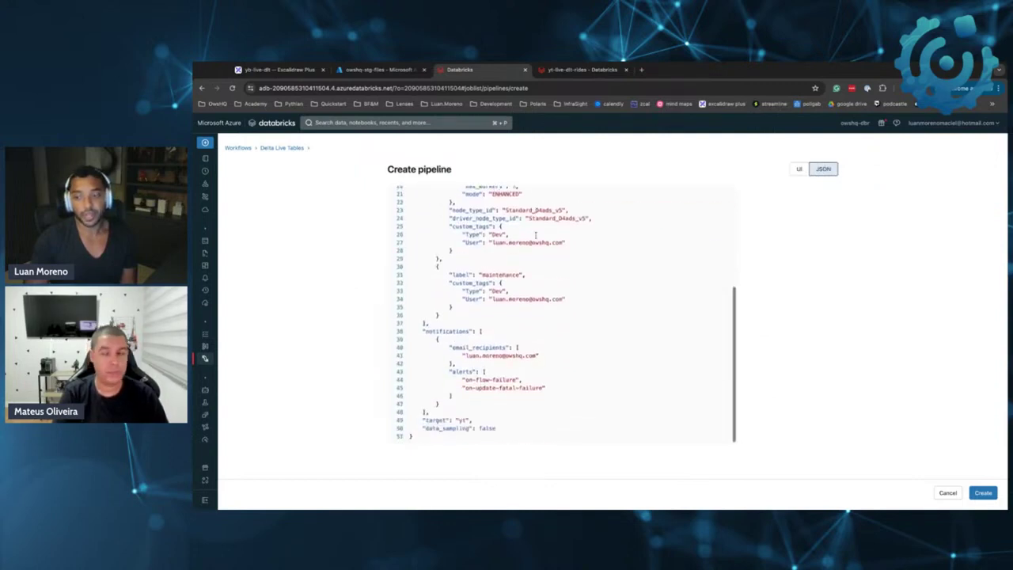
scroll(536, 236, up, 5)
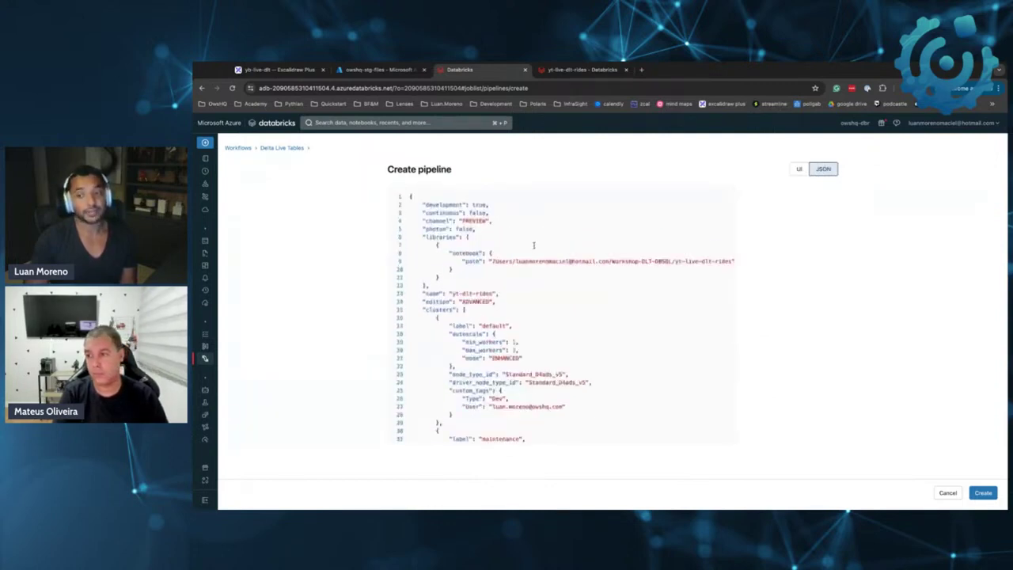
scroll(532, 249, down, 1)
scroll(532, 249, down, 5)
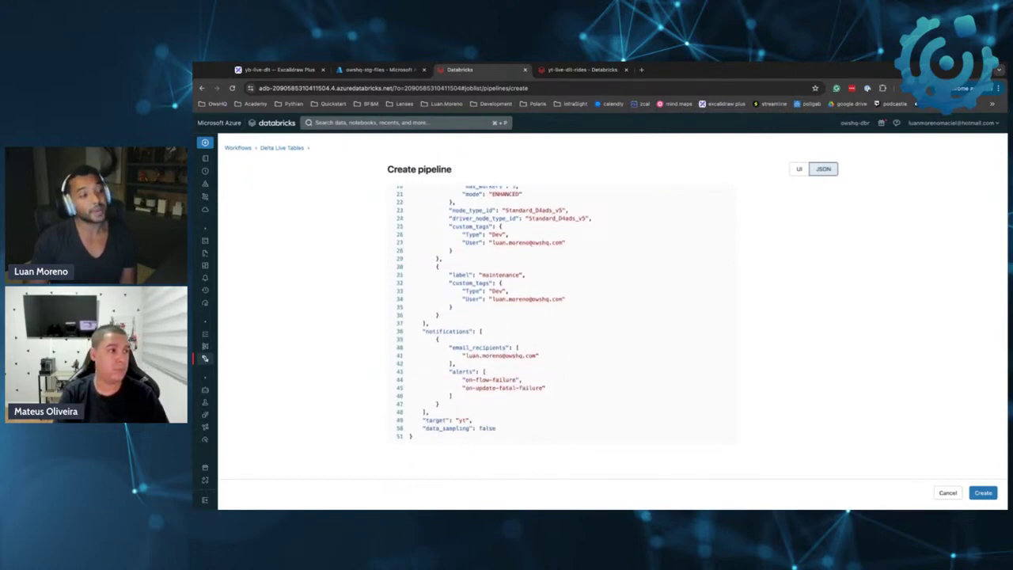
scroll(471, 239, up, 6)
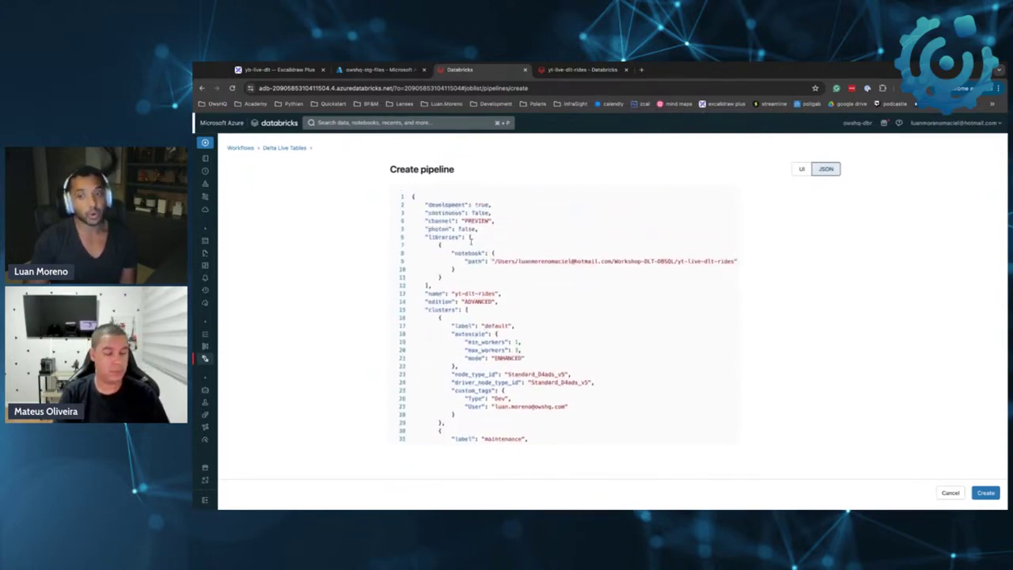
click(795, 169)
scroll(734, 318, down, 10)
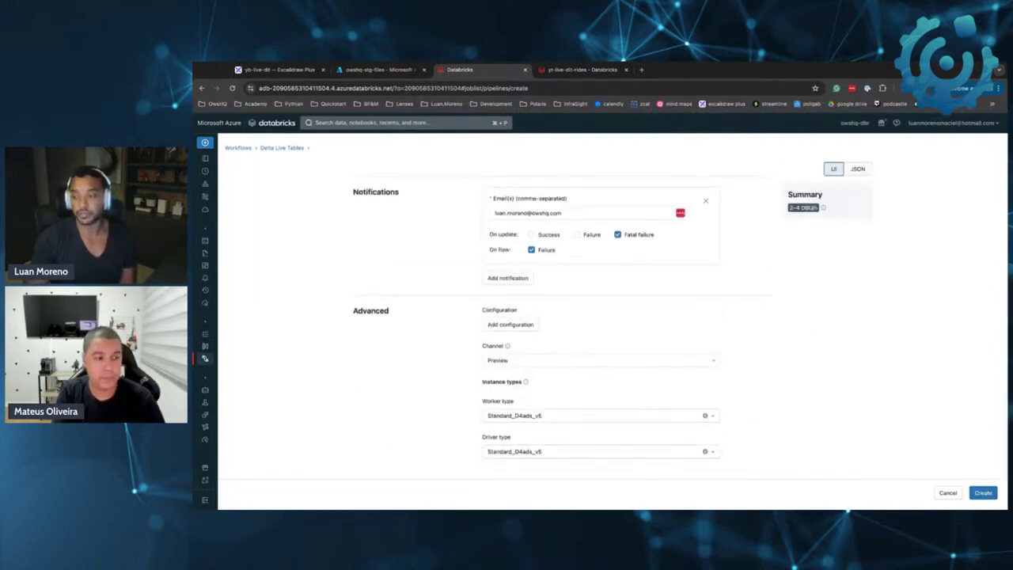
Submit the form to create the yt-dlt-rides pipeline
click(984, 493)
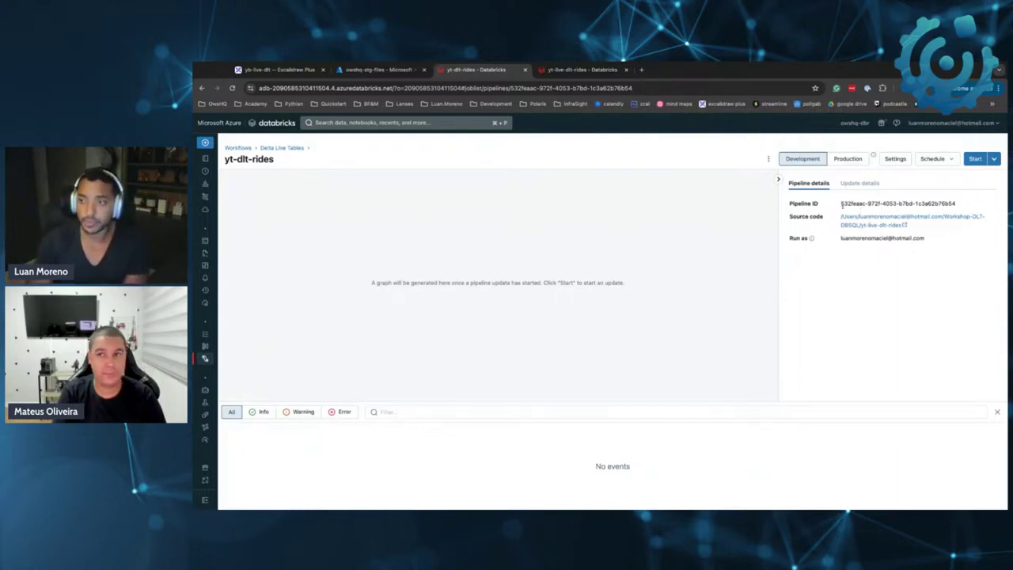
drag(843, 203, 967, 205)
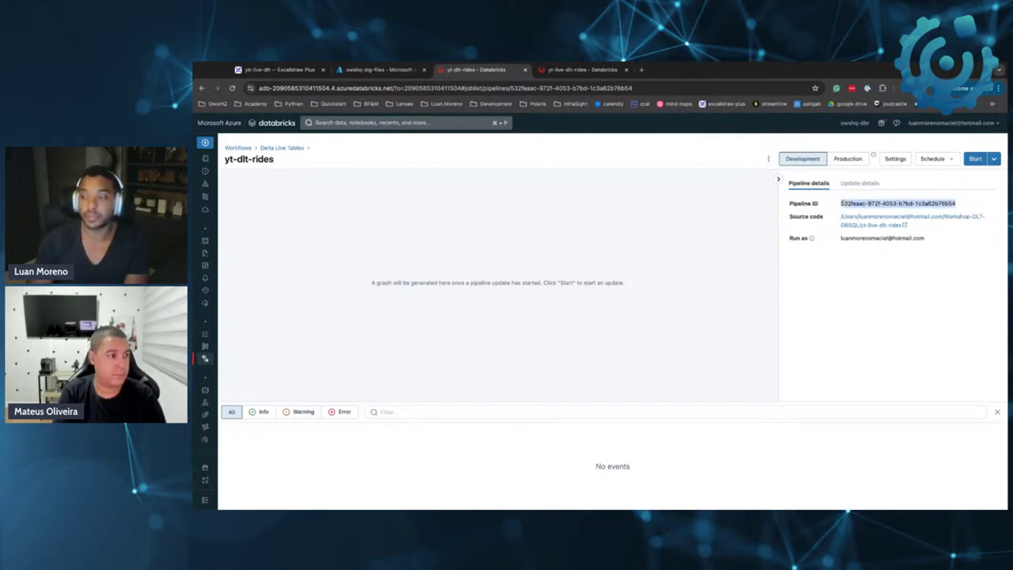
click(841, 203)
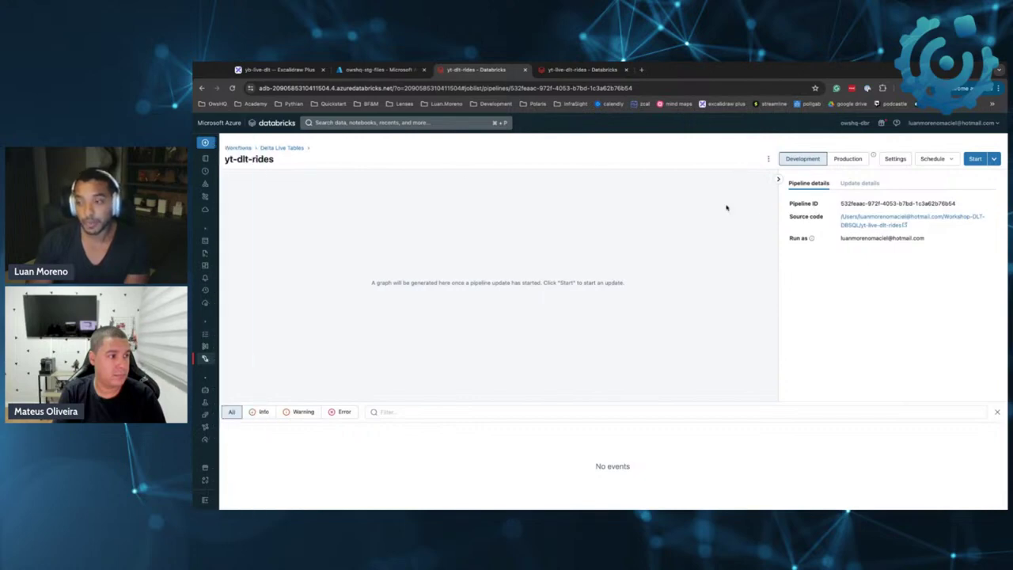
drag(790, 219, 788, 220)
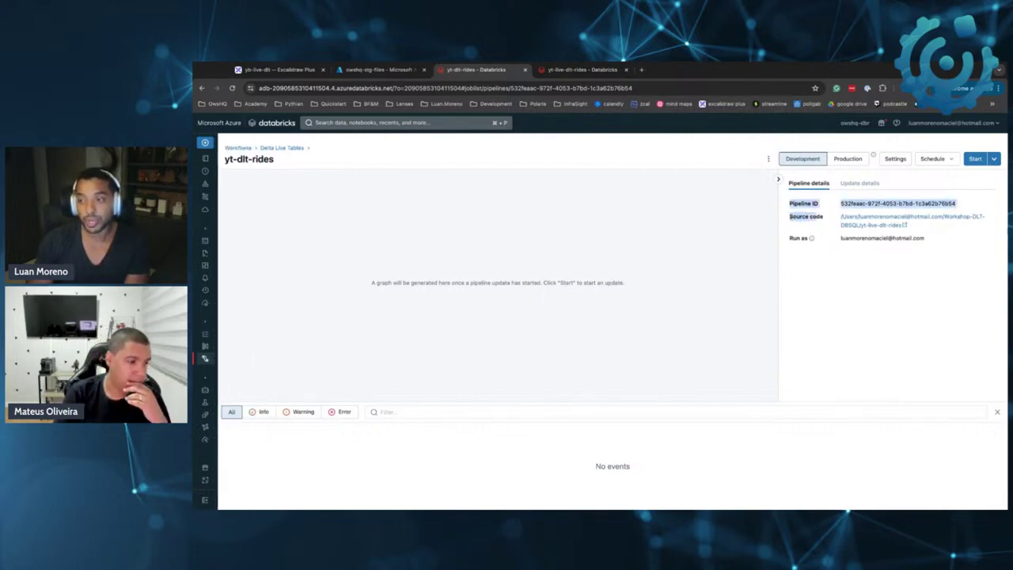
click(973, 255)
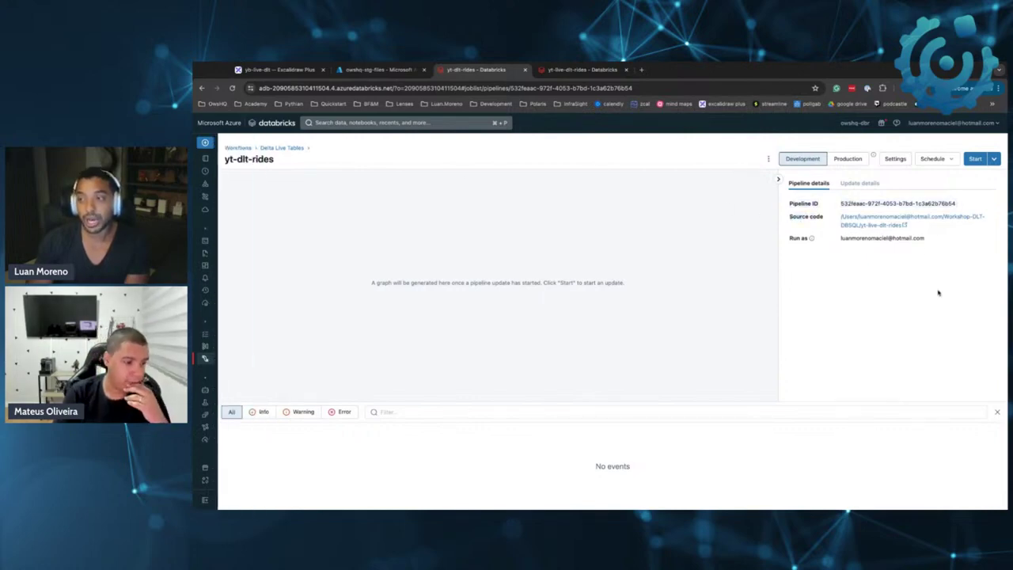
click(905, 220)
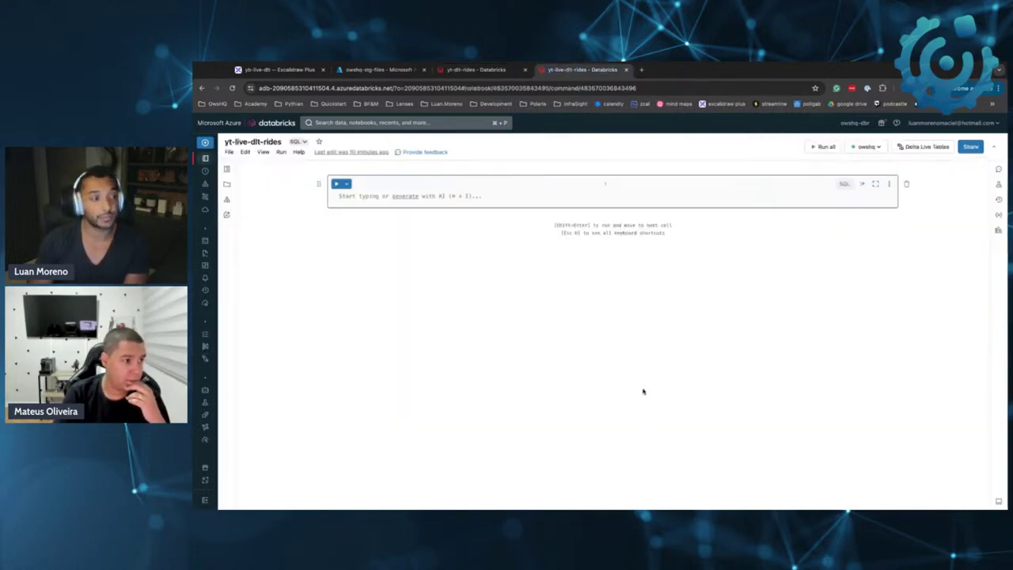
click(475, 70)
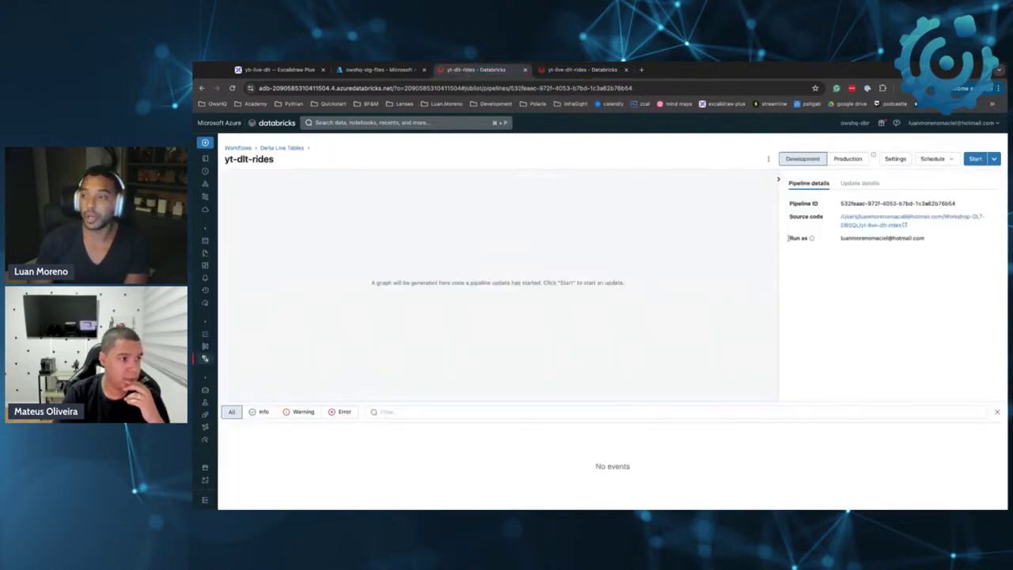